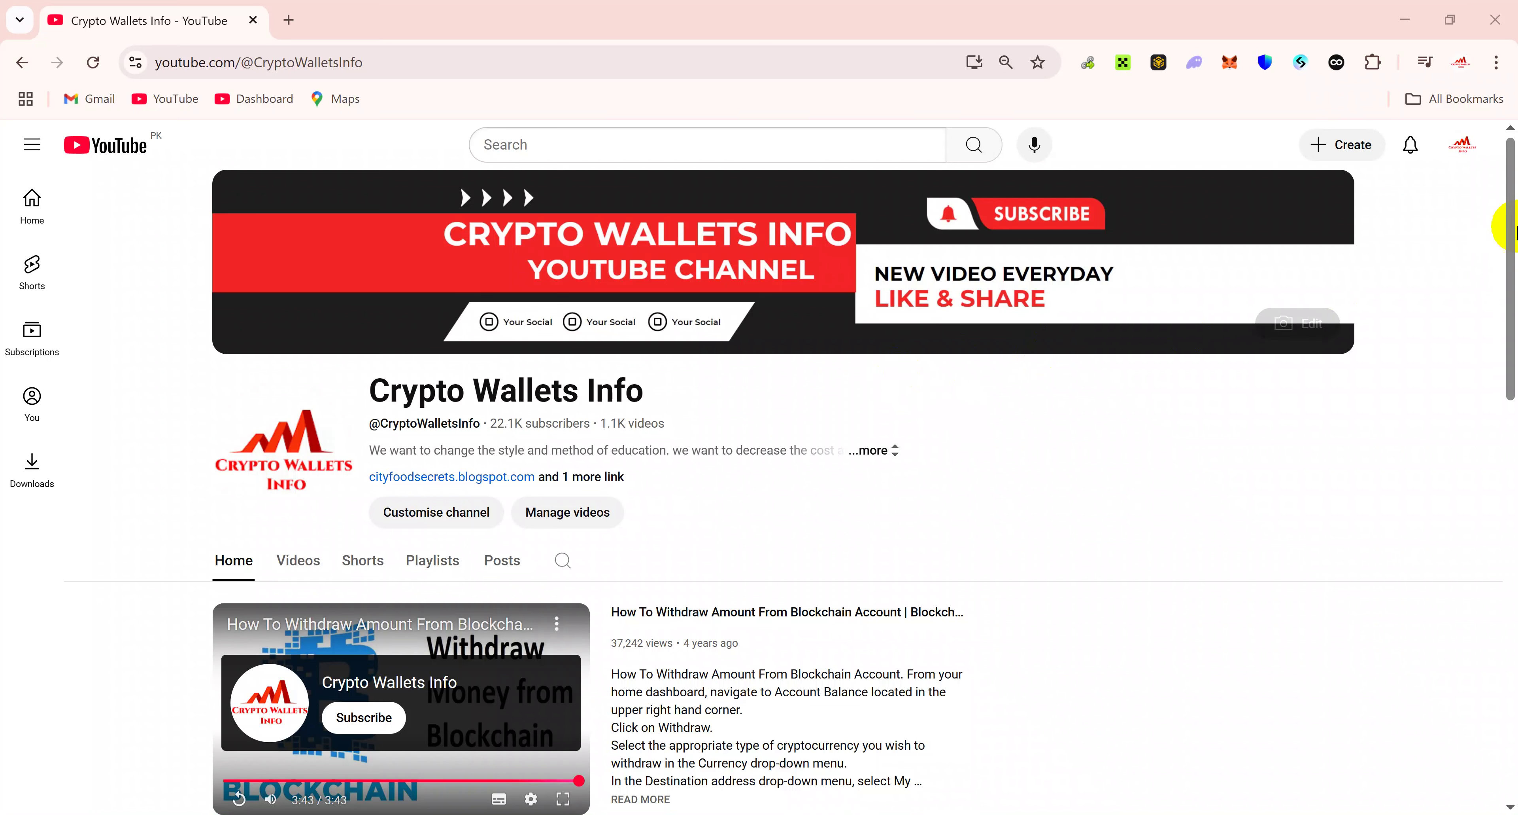
# Step: Scroll the Crypto Wallets Info channel page to the top and open its Videos listing
pyautogui.moveTo(1510, 220); pyautogui.dragTo(1492, 743)
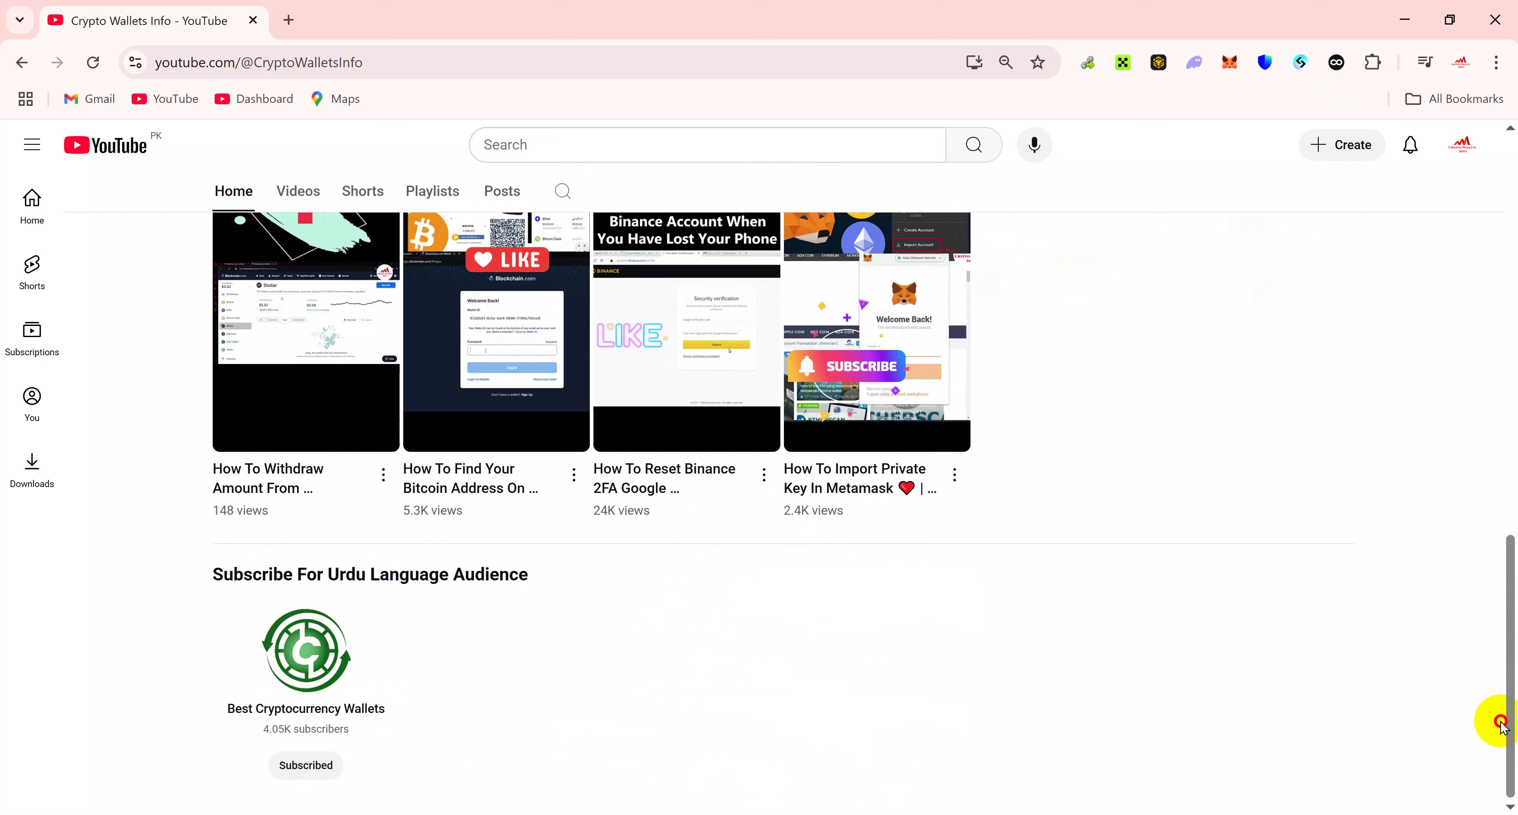
pyautogui.moveTo(1502, 723); pyautogui.dragTo(1513, 91)
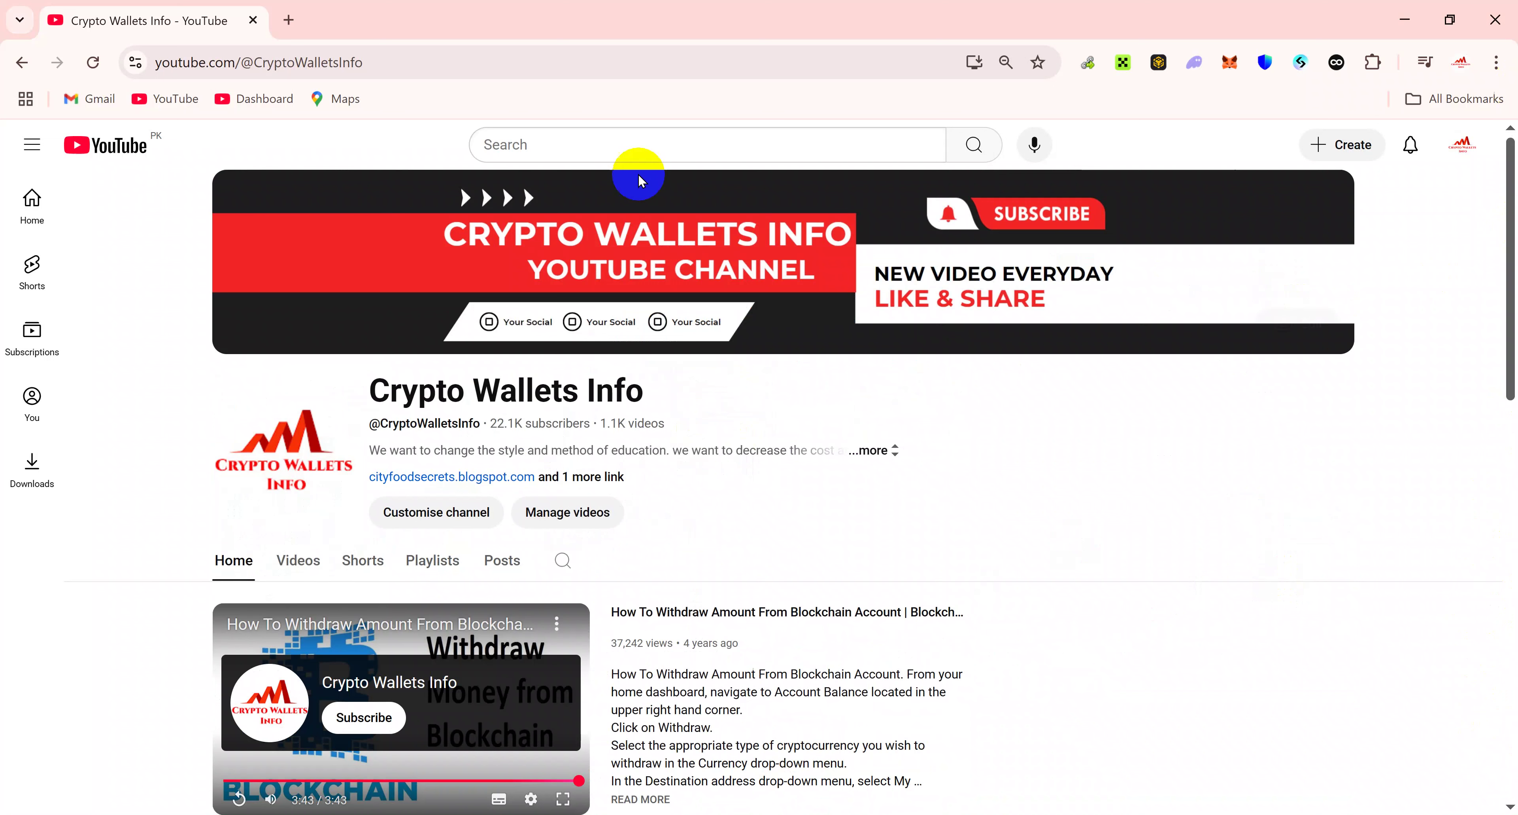
pyautogui.click(298, 563)
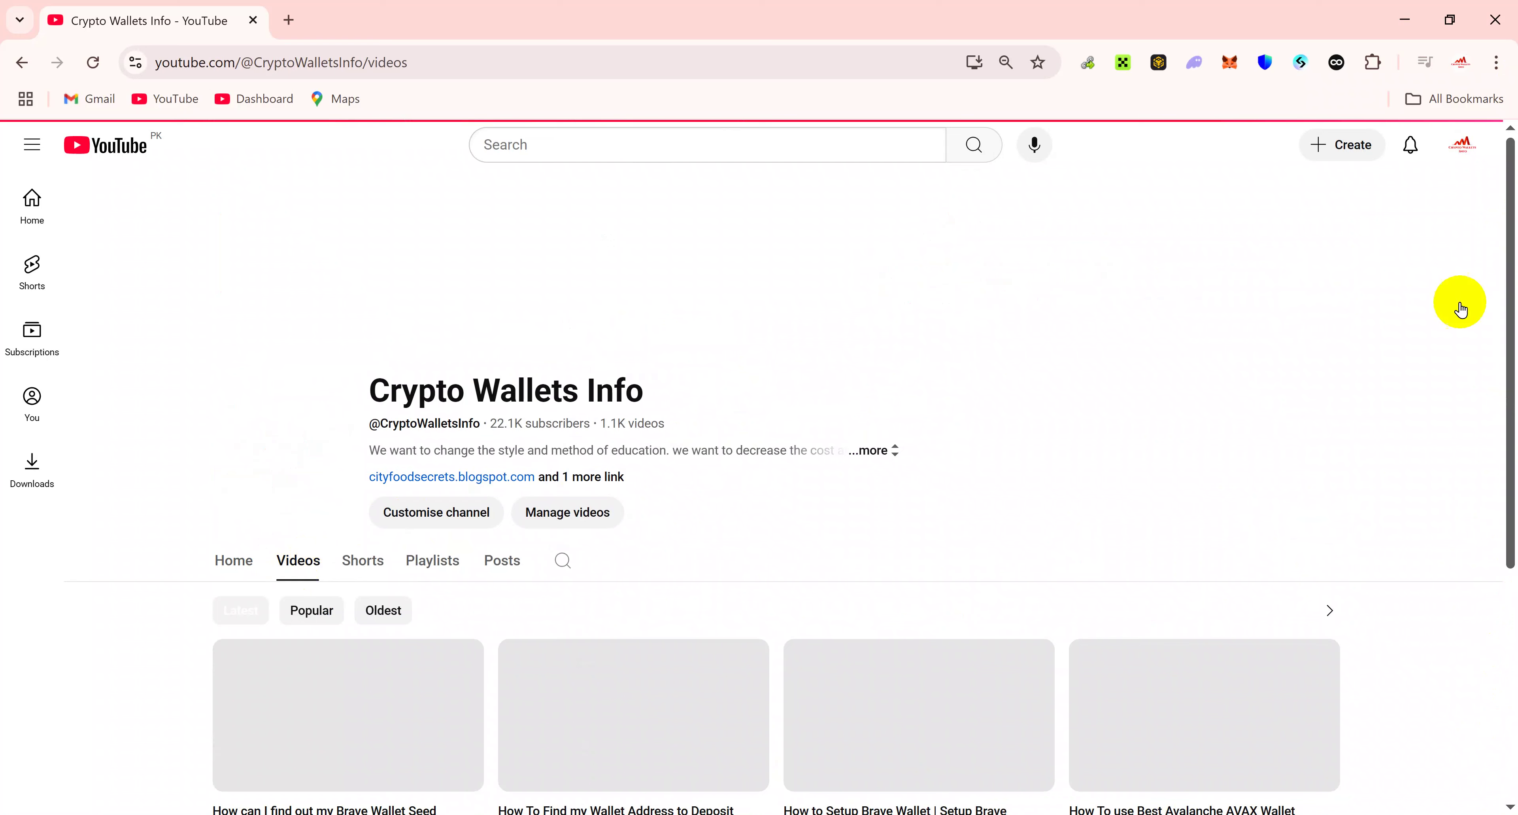
pyautogui.moveTo(1513, 211); pyautogui.dragTo(1500, 289)
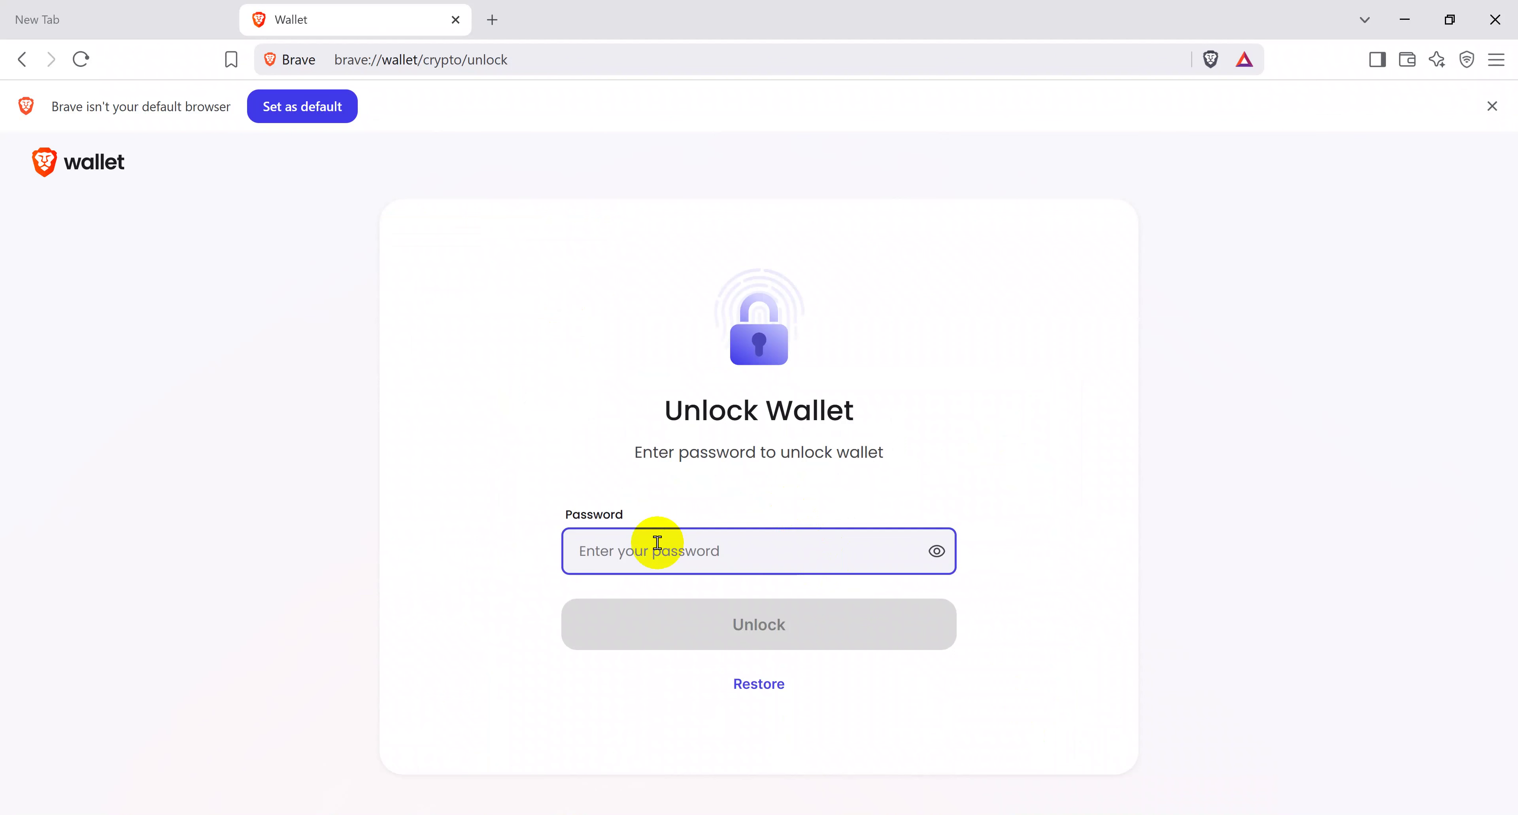
# Step: Paste the wallet password and unlock Brave Wallet to reach the Portfolio
pyautogui.hotkey('ctrl', 'v')
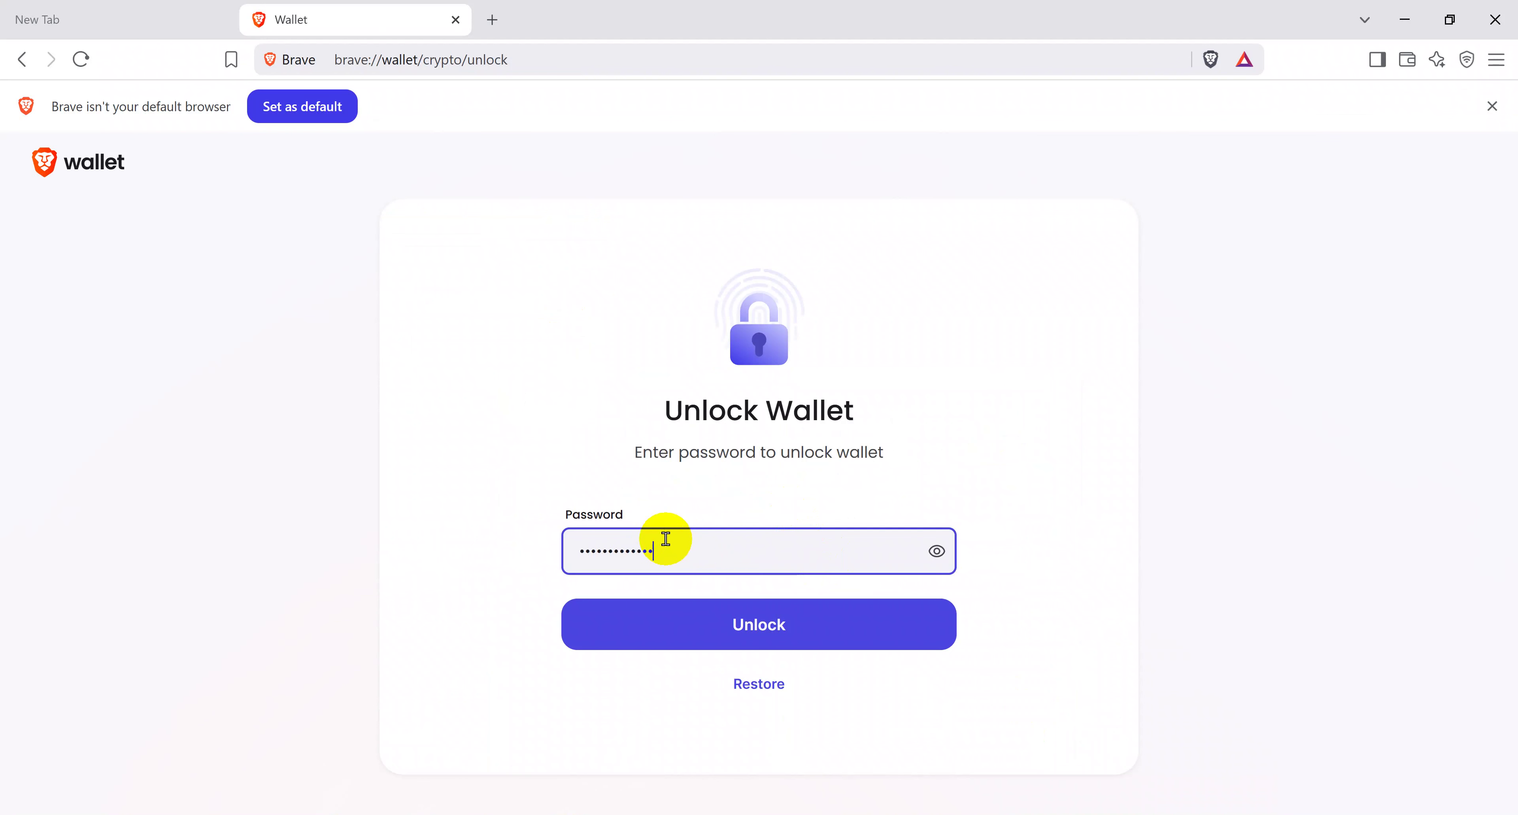
pyautogui.click(759, 625)
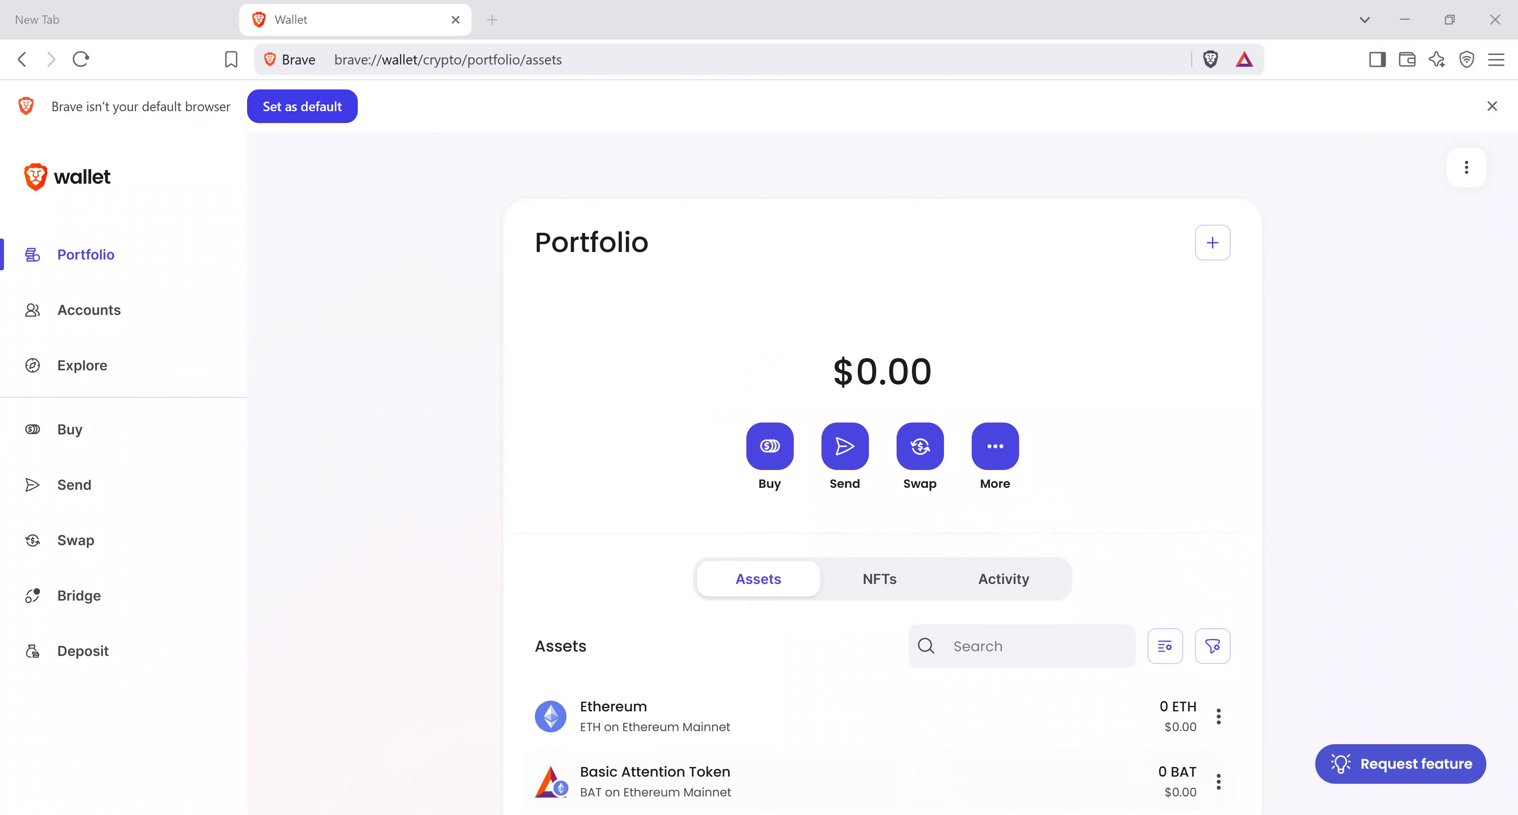
pyautogui.click(559, 244)
pyautogui.moveTo(525, 165); pyautogui.dragTo(500, 160)
pyautogui.click(892, 301)
pyautogui.click(616, 407)
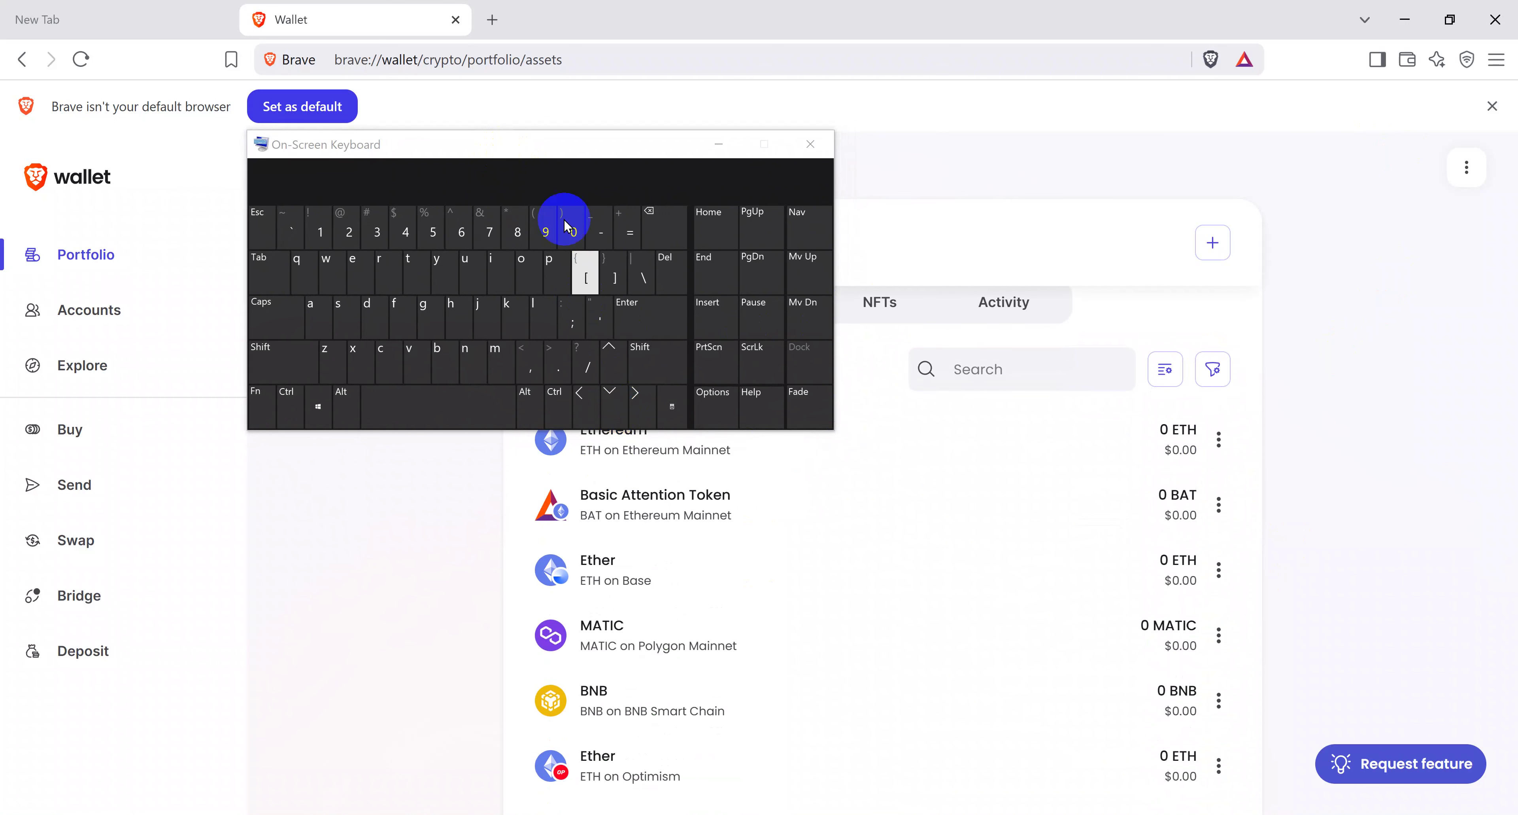
pyautogui.moveTo(559, 137); pyautogui.dragTo(535, 97)
pyautogui.click(583, 220)
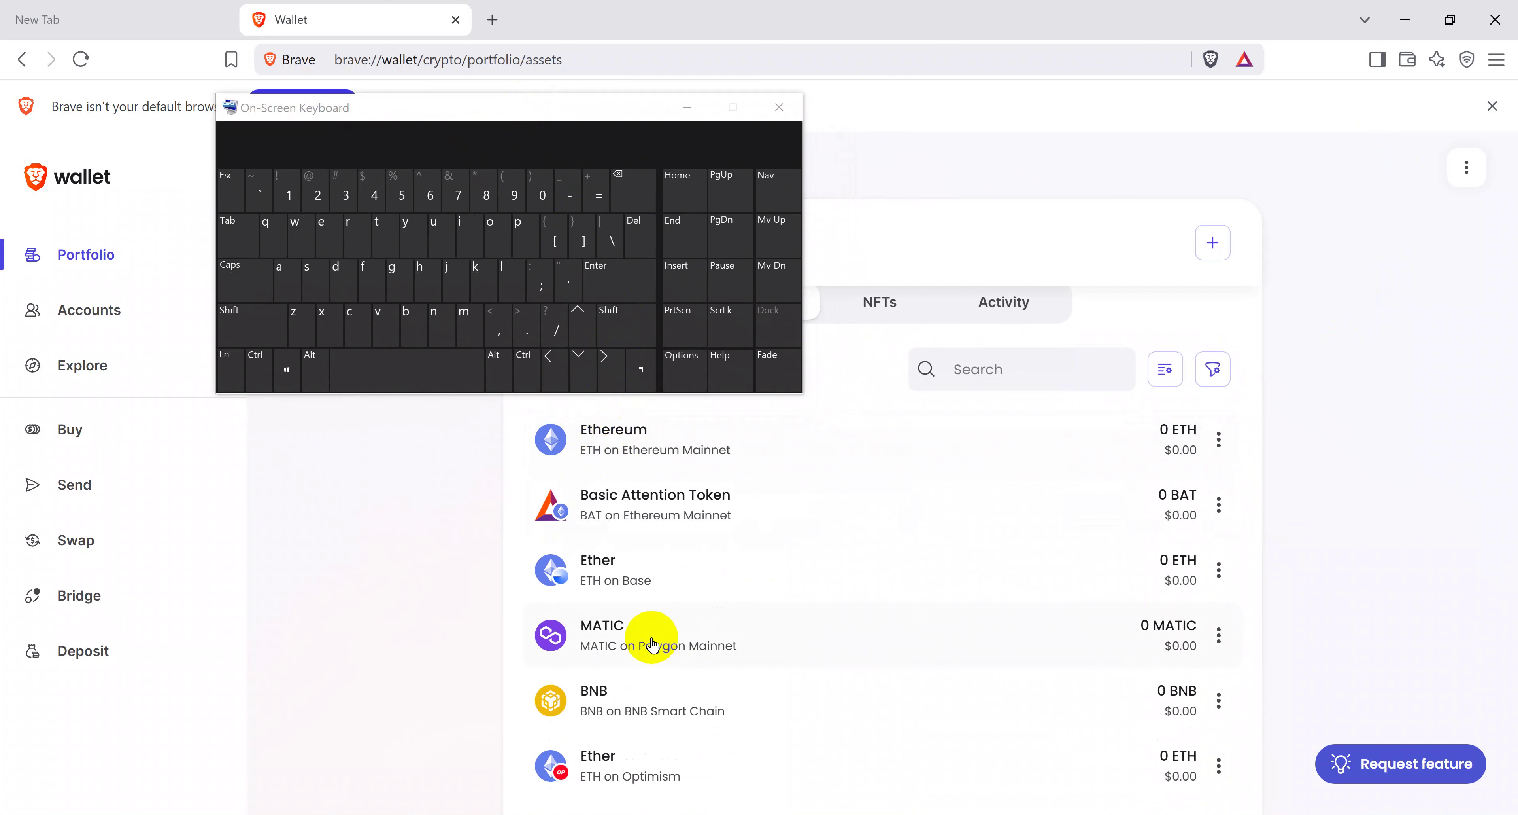
pyautogui.click(643, 246)
pyautogui.click(582, 360)
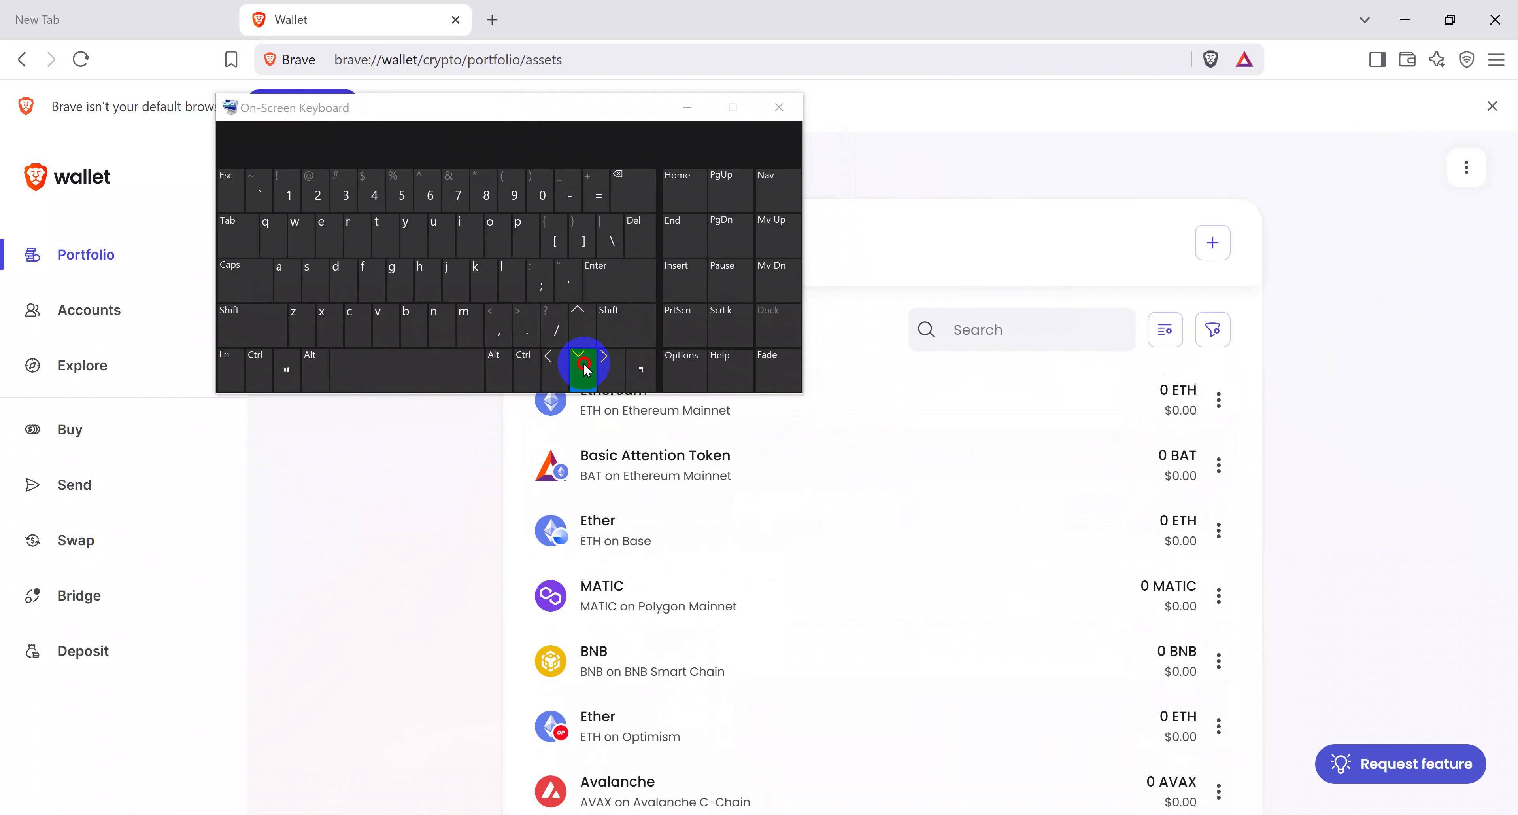
pyautogui.click(584, 366)
pyautogui.click(585, 367)
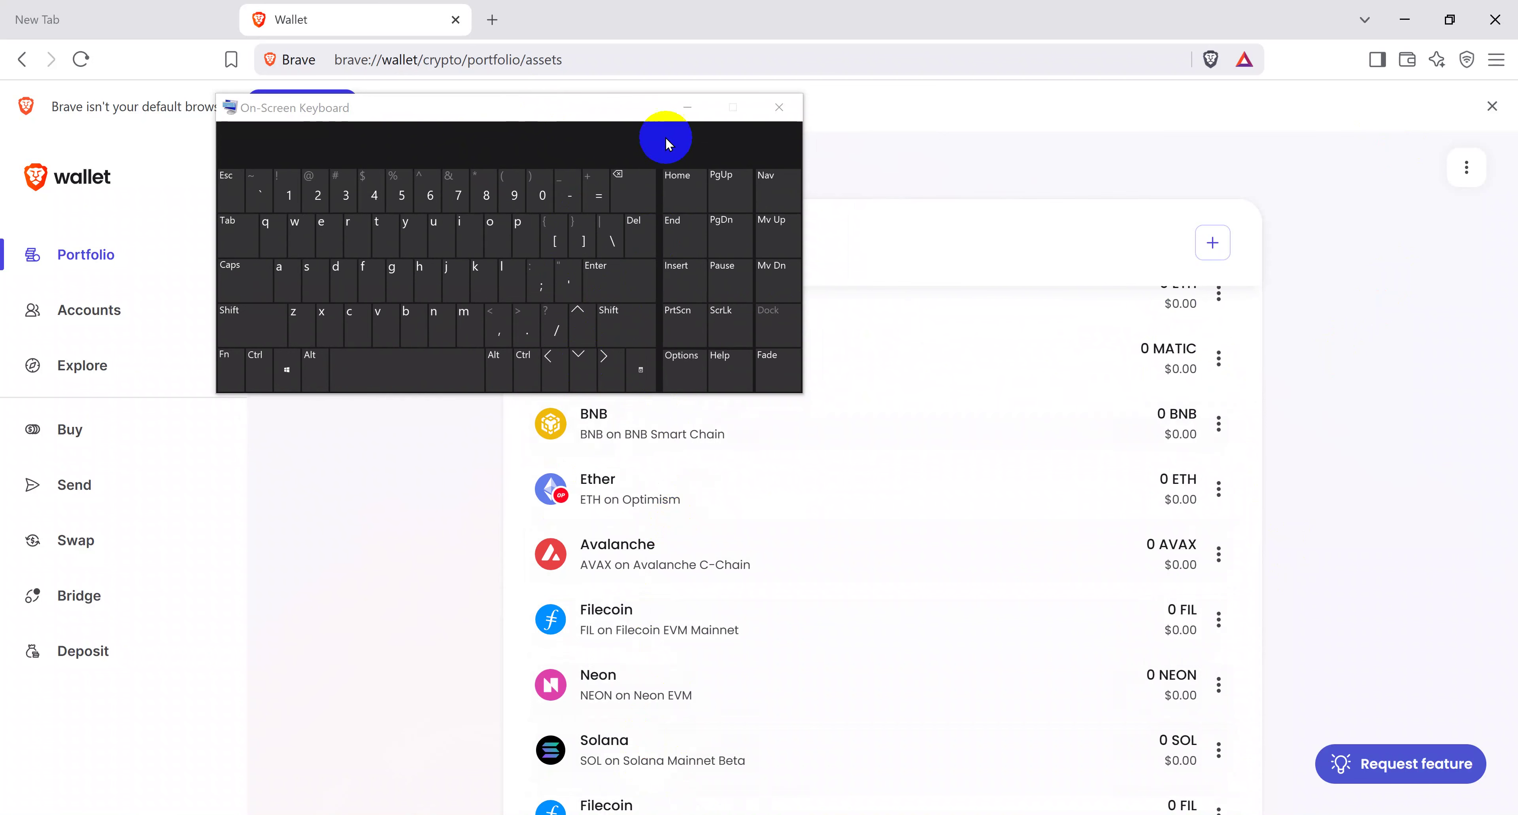
pyautogui.press('ctrl+super+o')
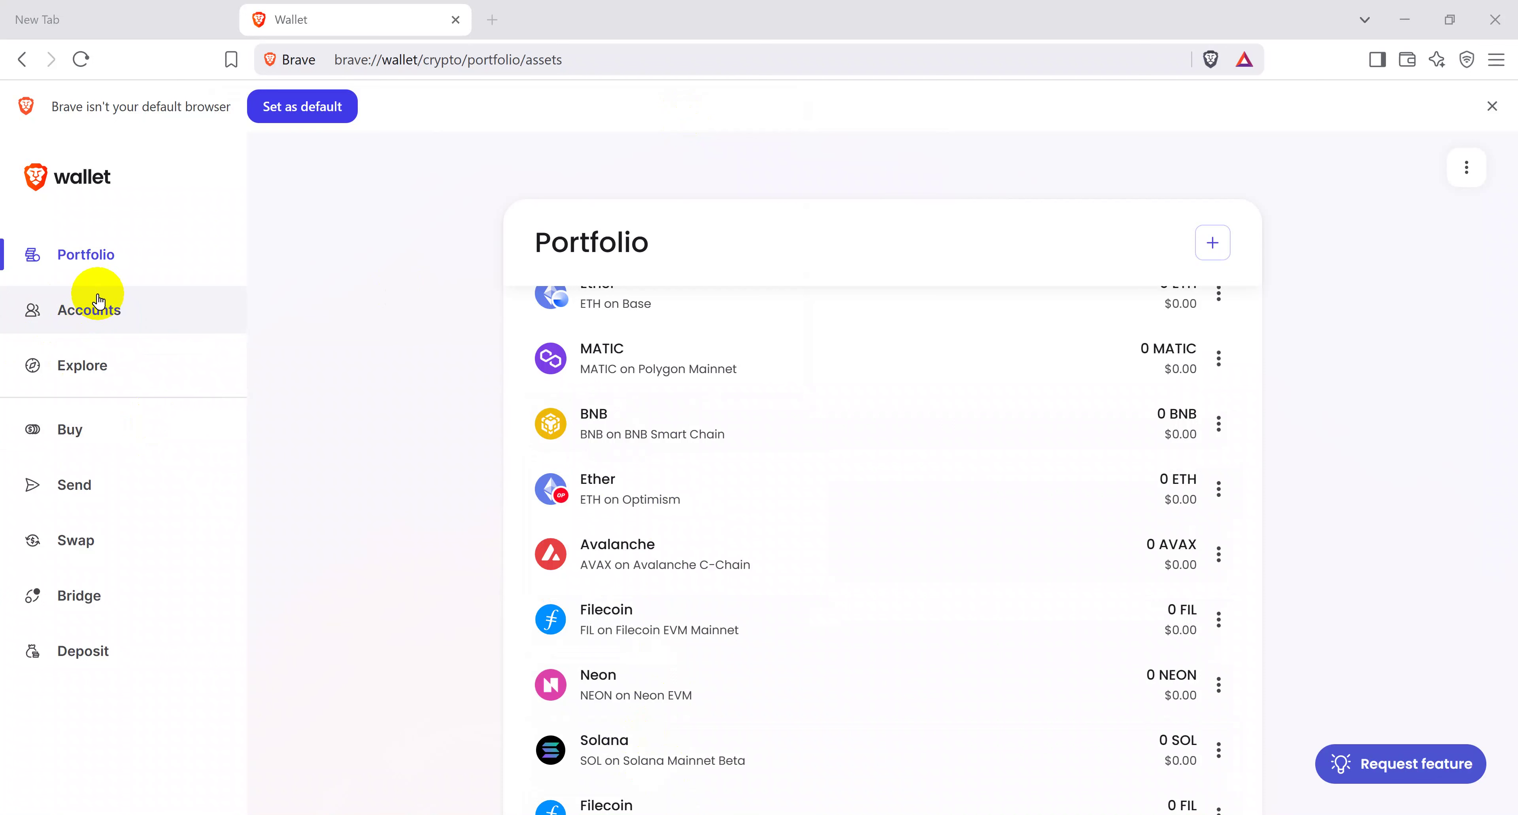
# Step: Go to the Accounts page and open the options menu for Ethereum Account 1
pyautogui.click(1219, 422)
pyautogui.click(1221, 424)
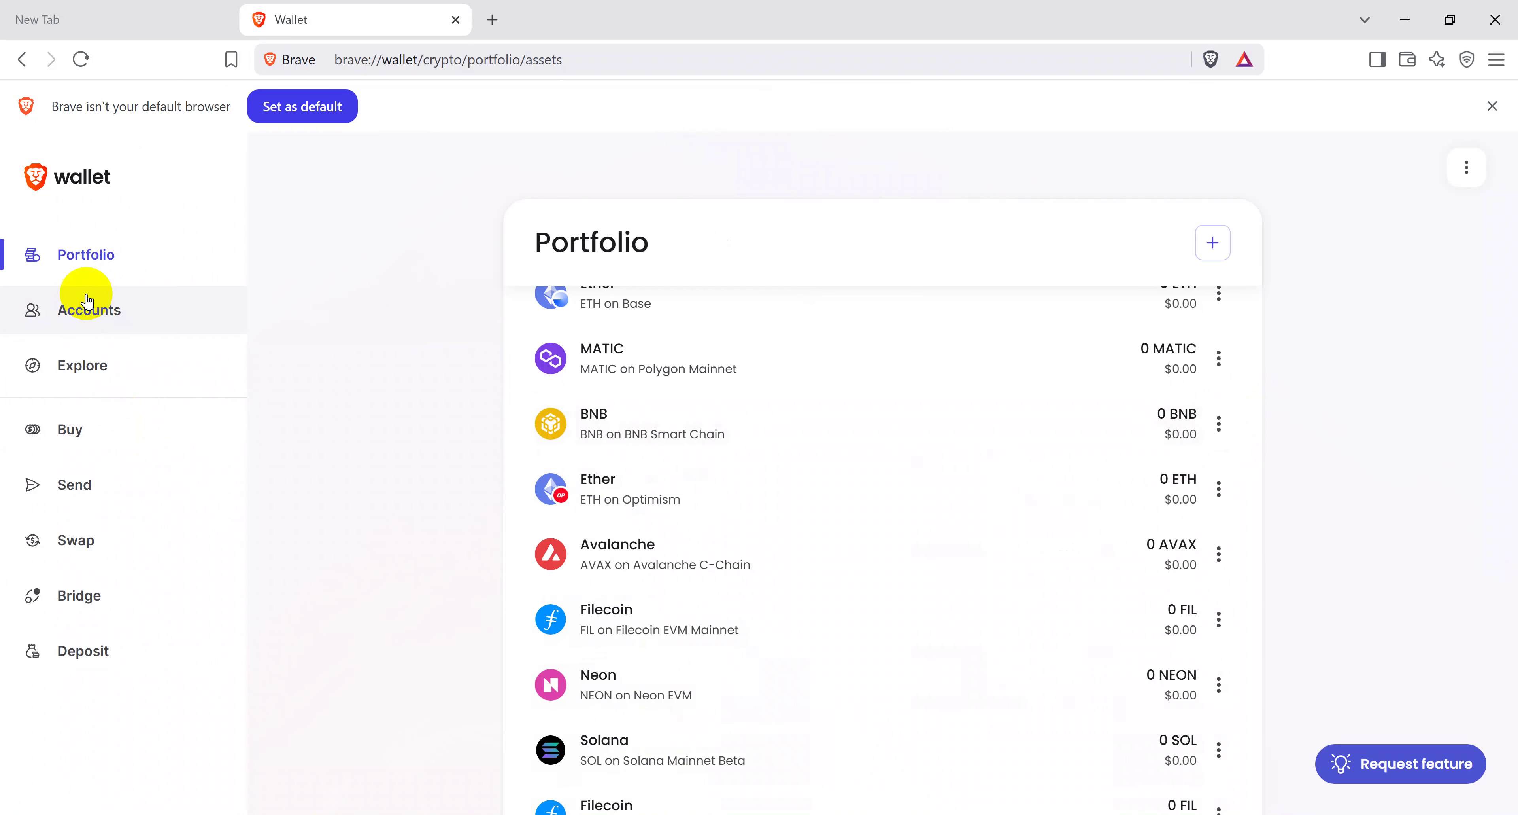
pyautogui.click(96, 314)
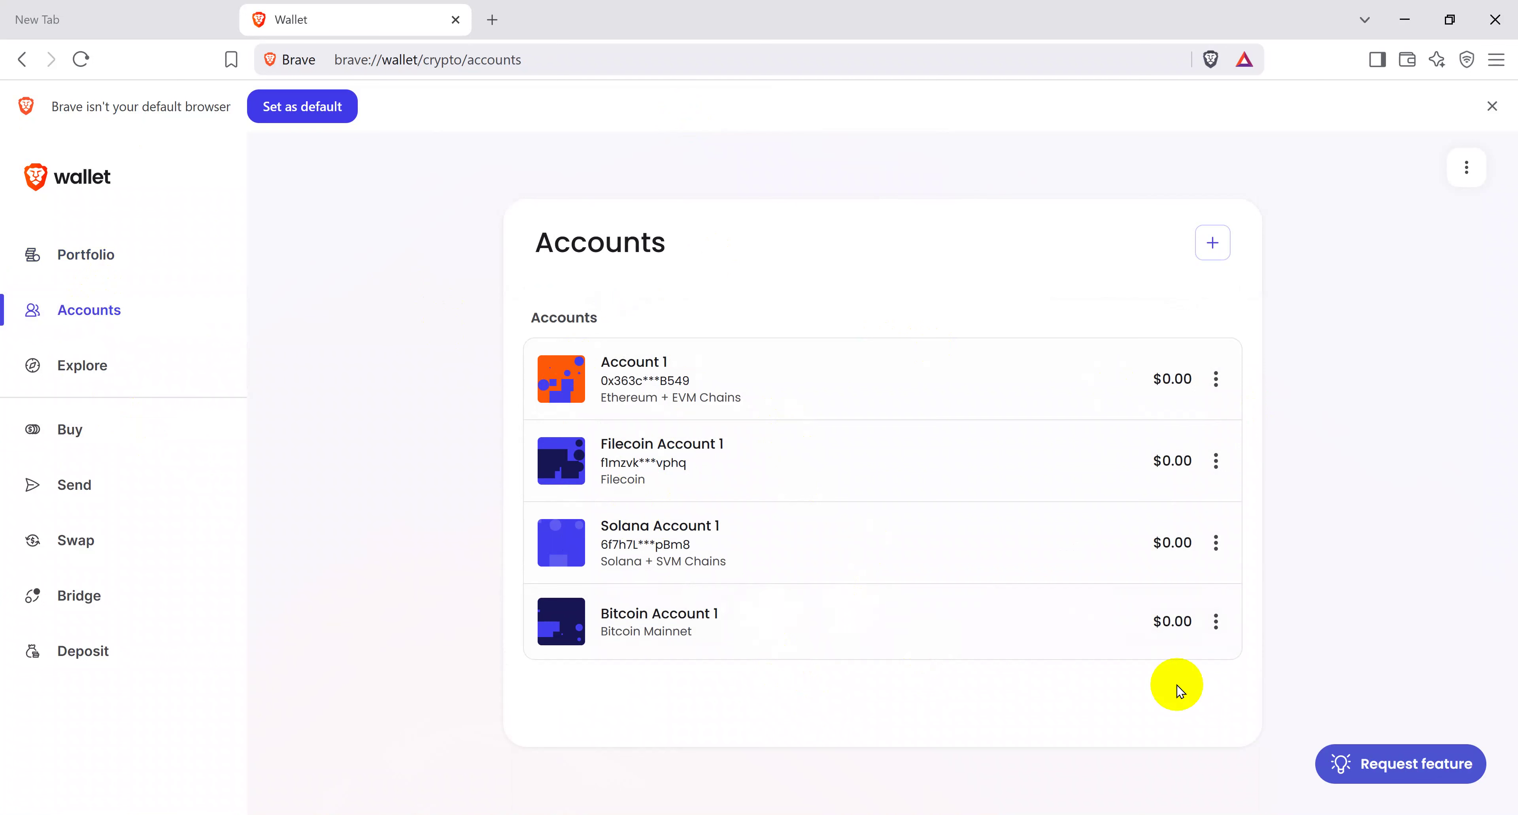
pyautogui.click(1214, 621)
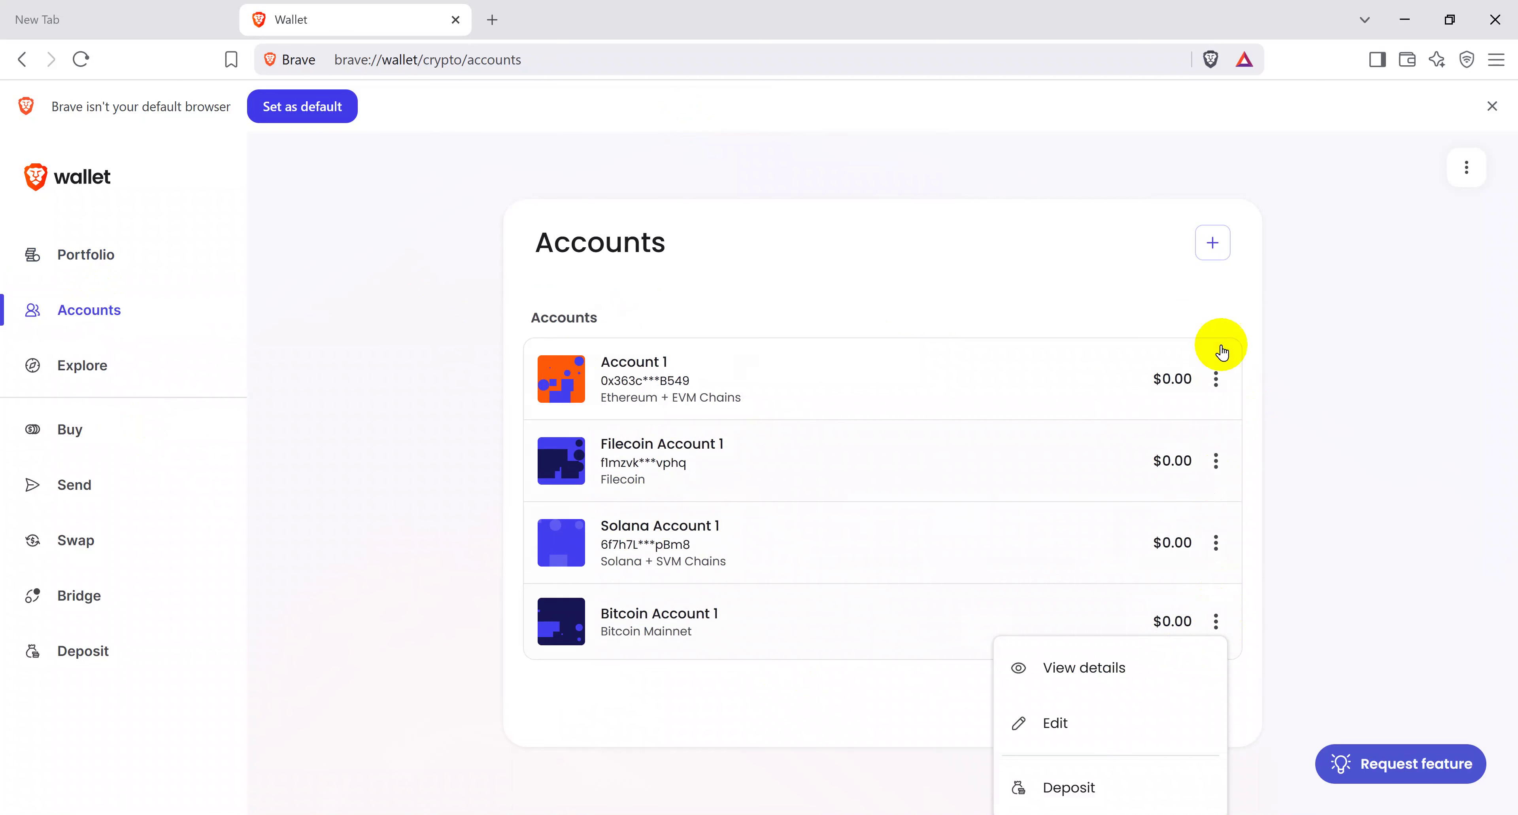
pyautogui.click(1217, 373)
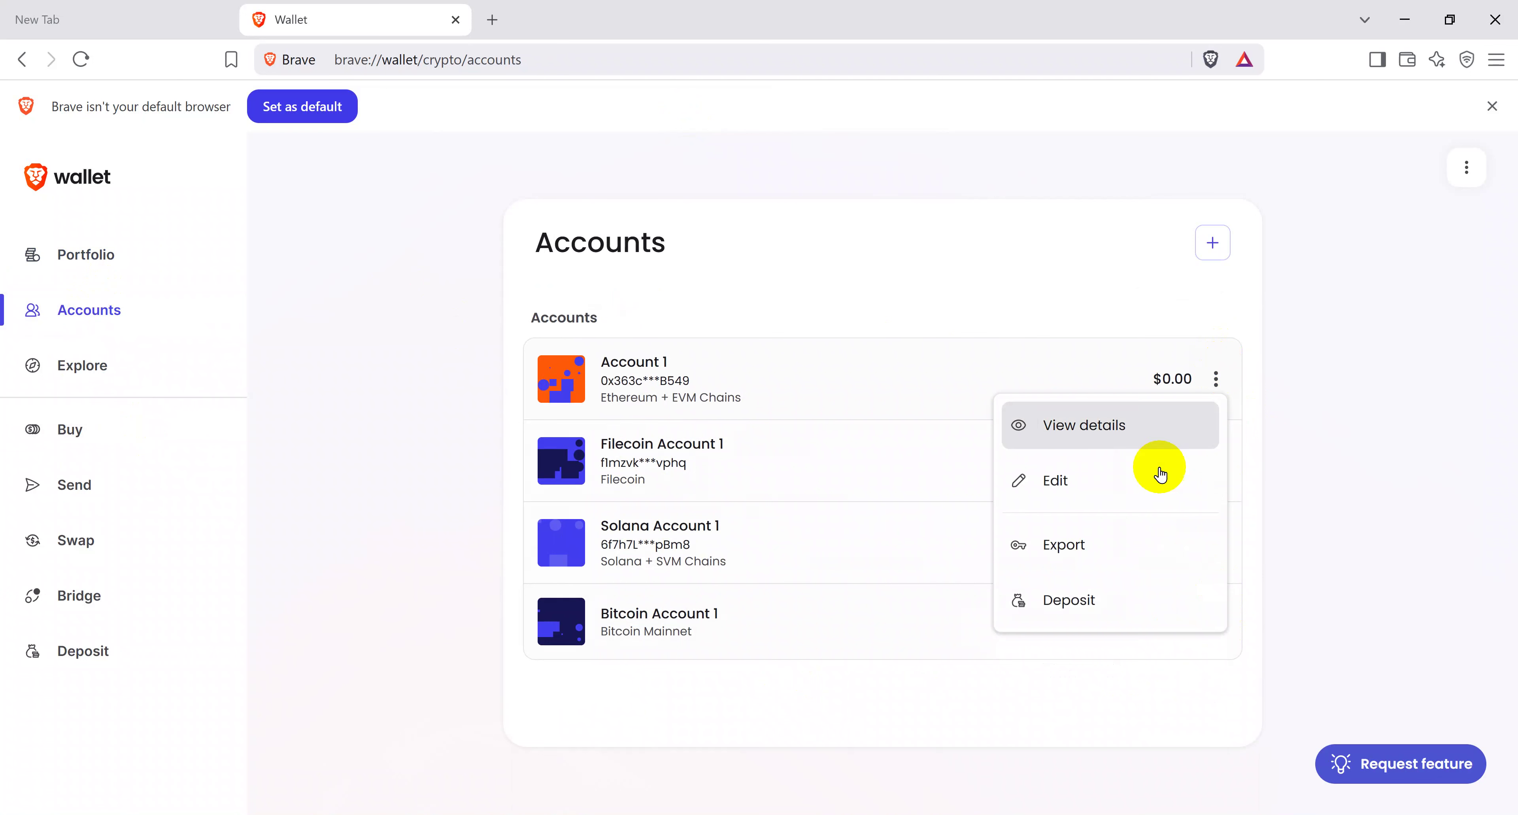
# Step: Export Account 1's private key using the wallet password, then copy the revealed key
pyautogui.click(1079, 545)
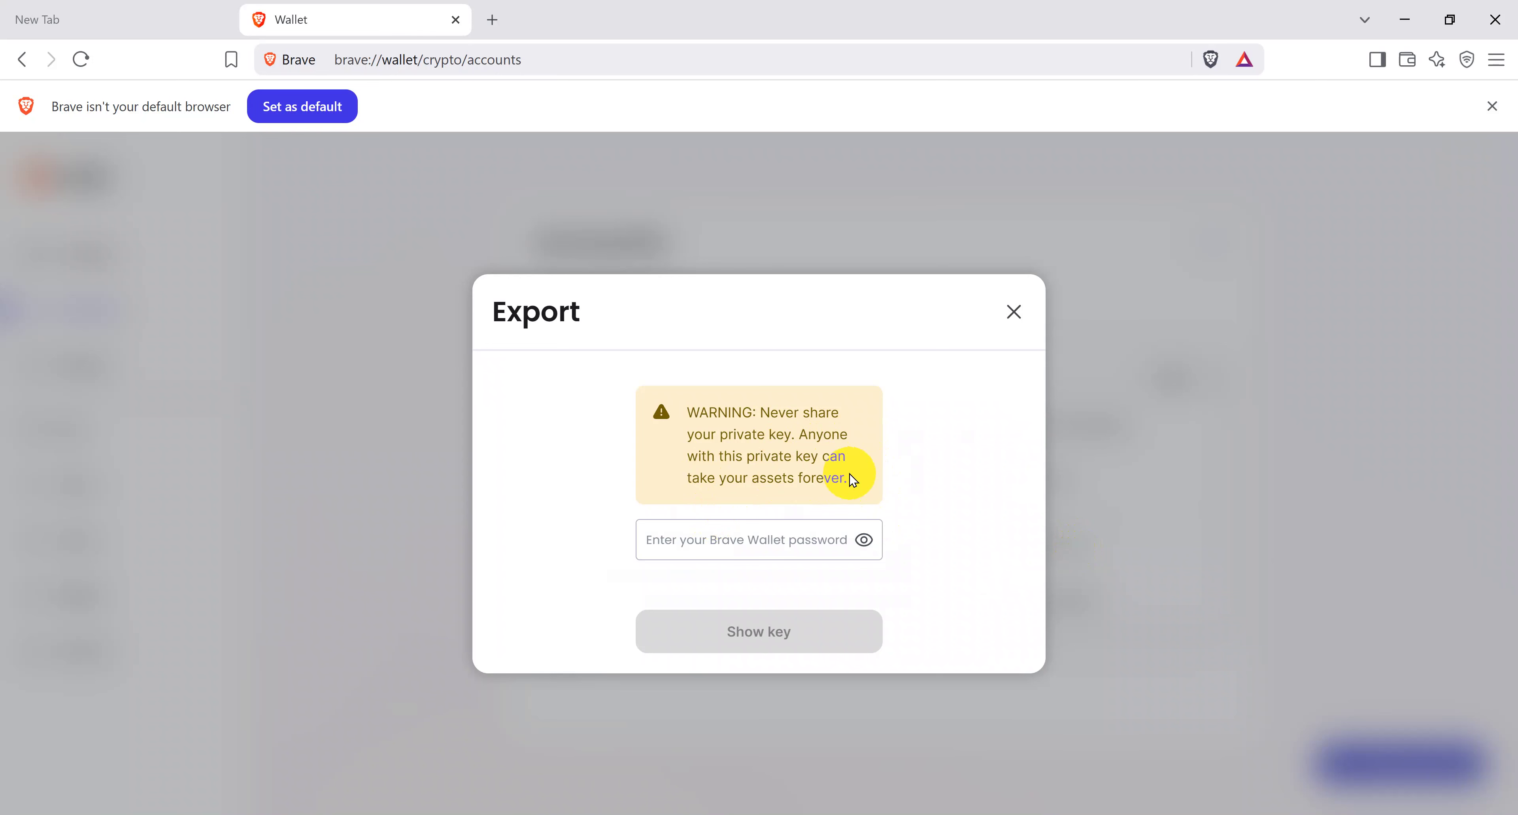
pyautogui.moveTo(853, 479); pyautogui.dragTo(729, 470)
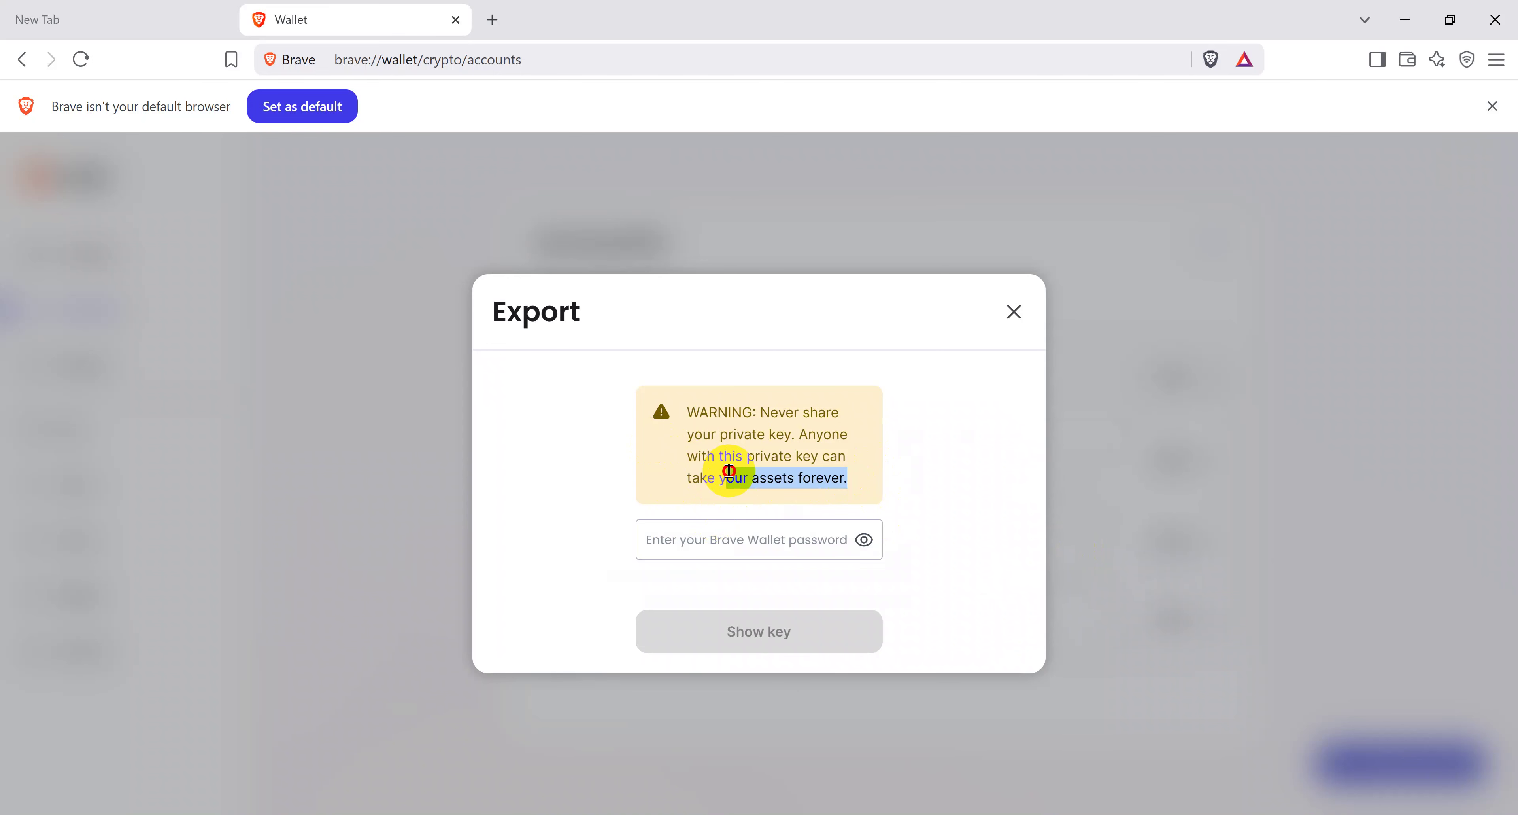
pyautogui.moveTo(729, 470); pyautogui.dragTo(683, 489)
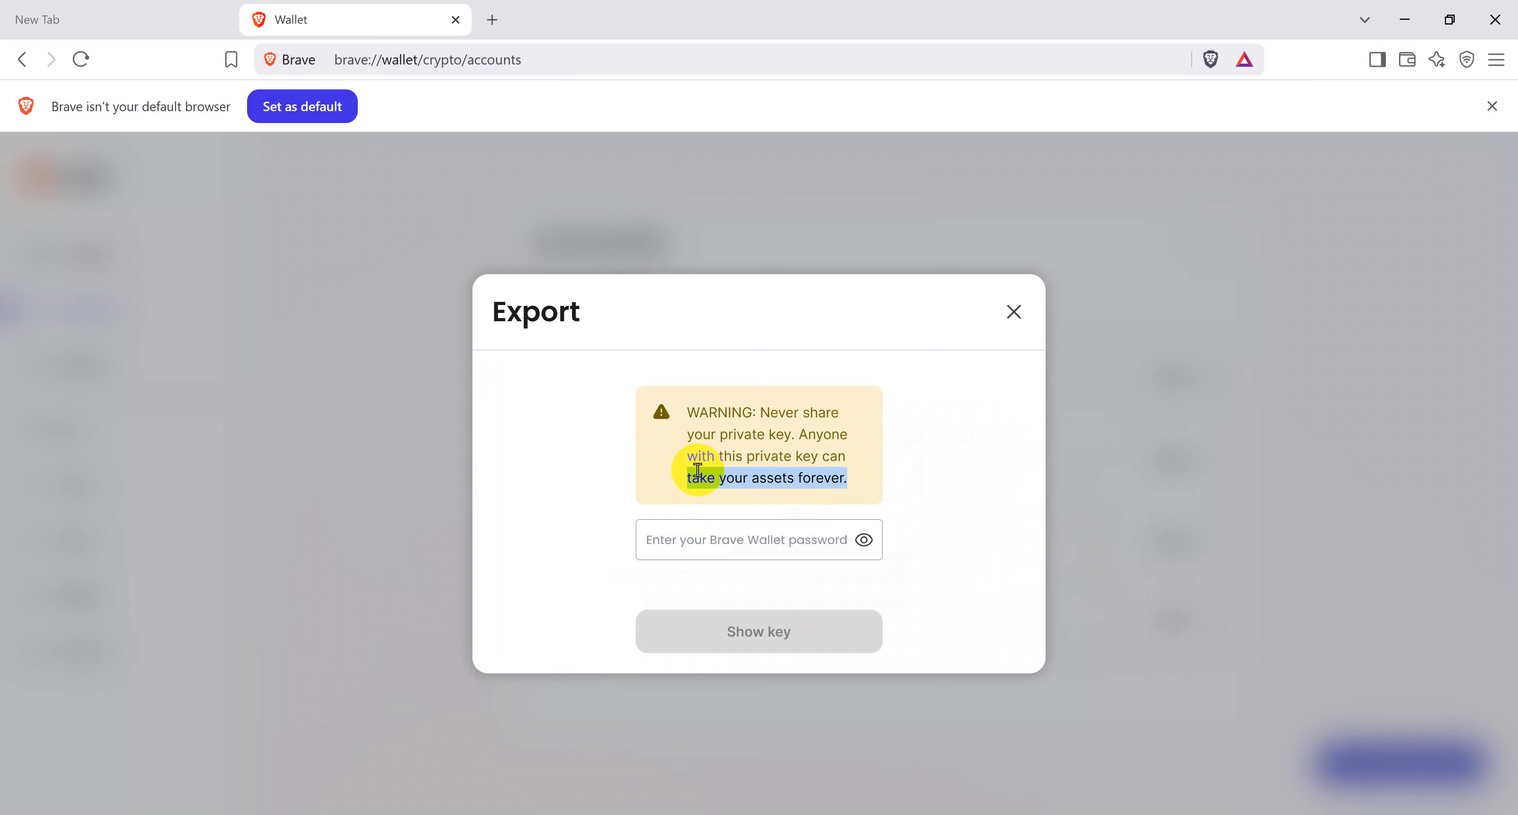
pyautogui.click(693, 550)
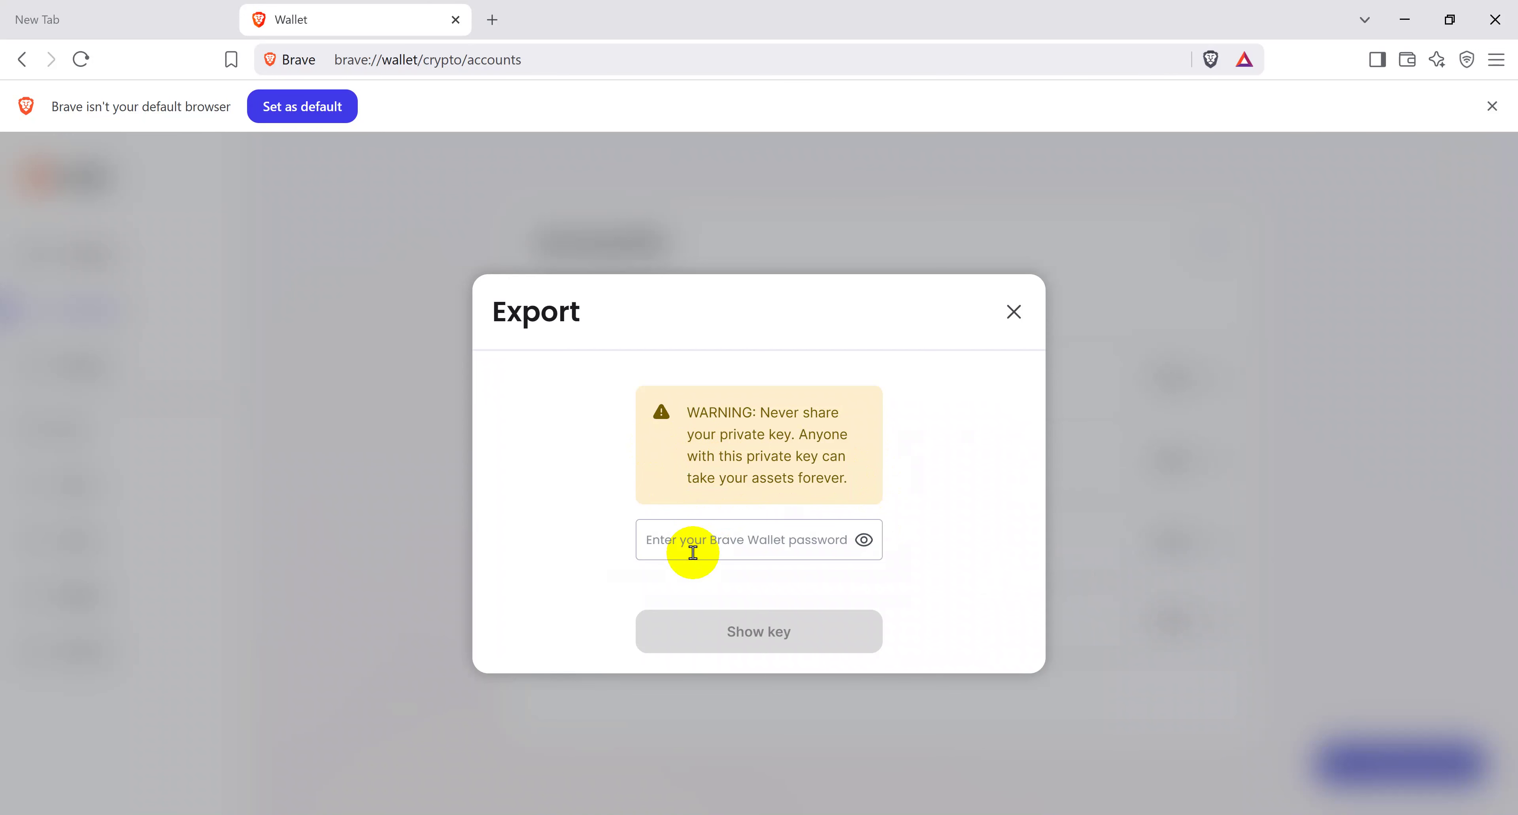
pyautogui.hotkey('ctrl', 'v')
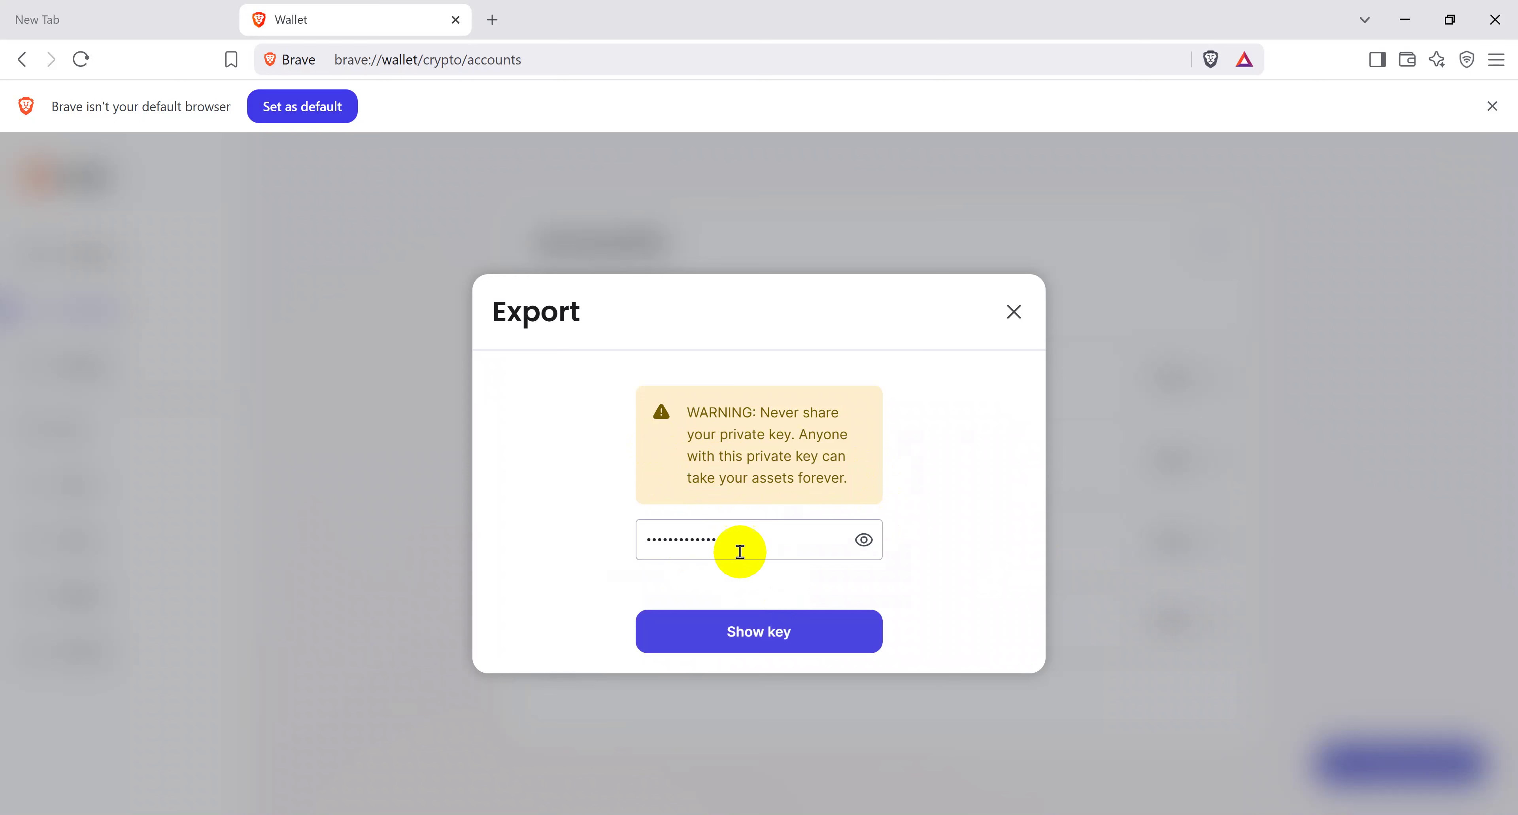
pyautogui.click(750, 626)
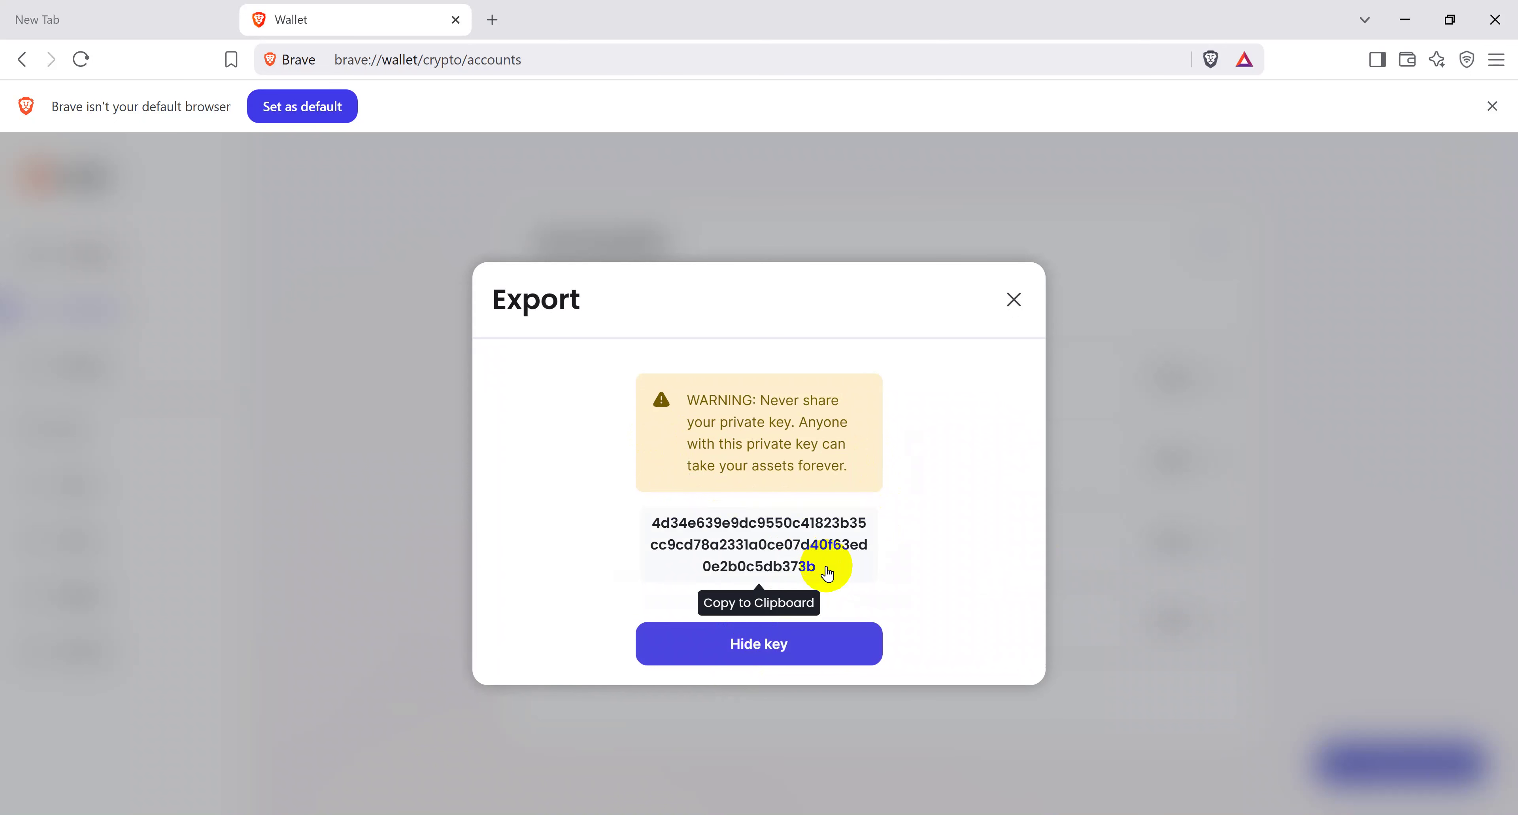
pyautogui.click(826, 566)
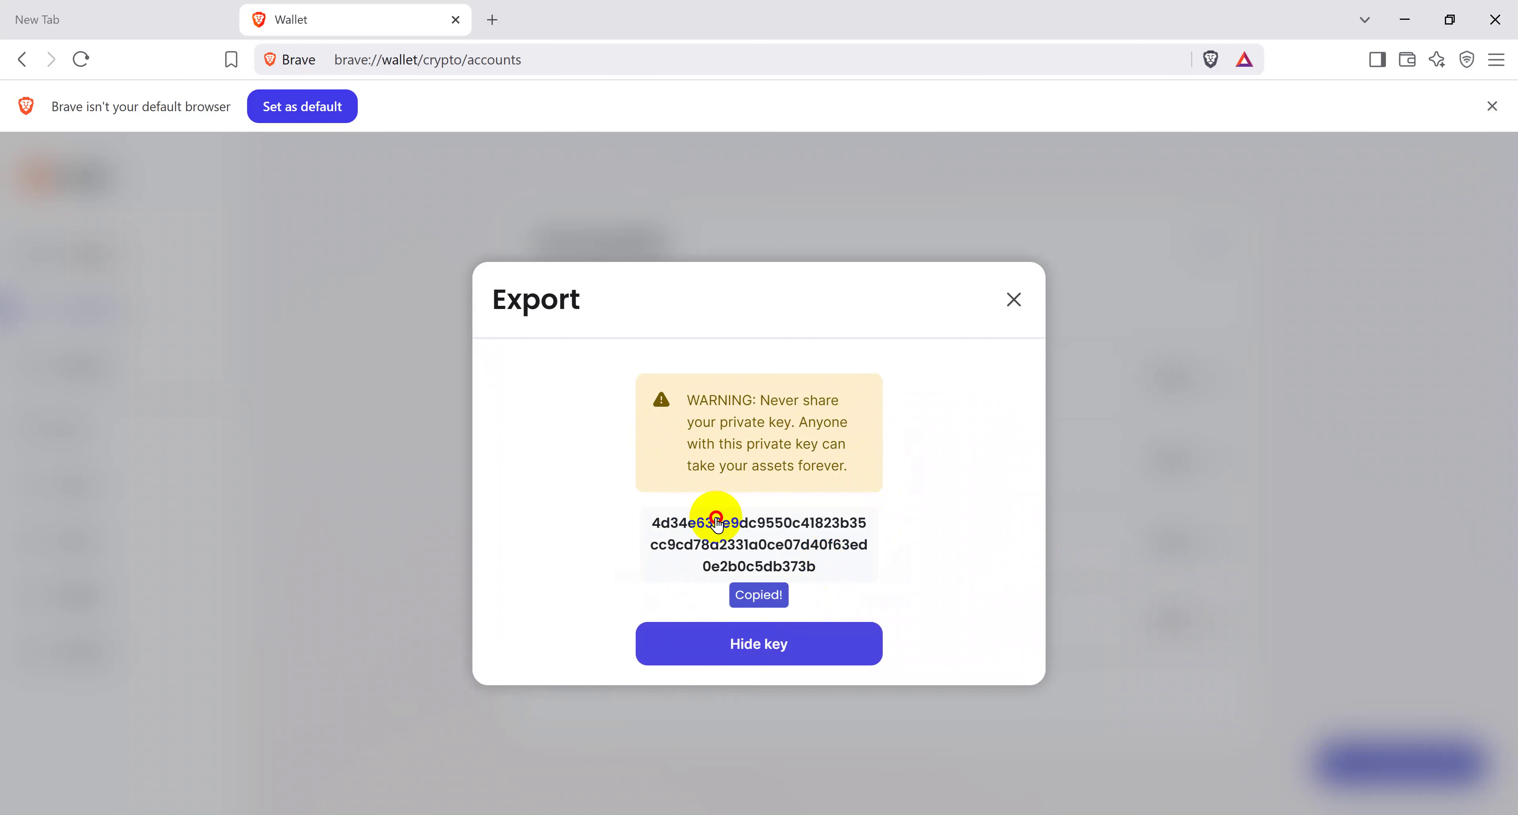
# Step: Launch Notepad from Start search and move its blank window down and right
pyautogui.click(767, 565)
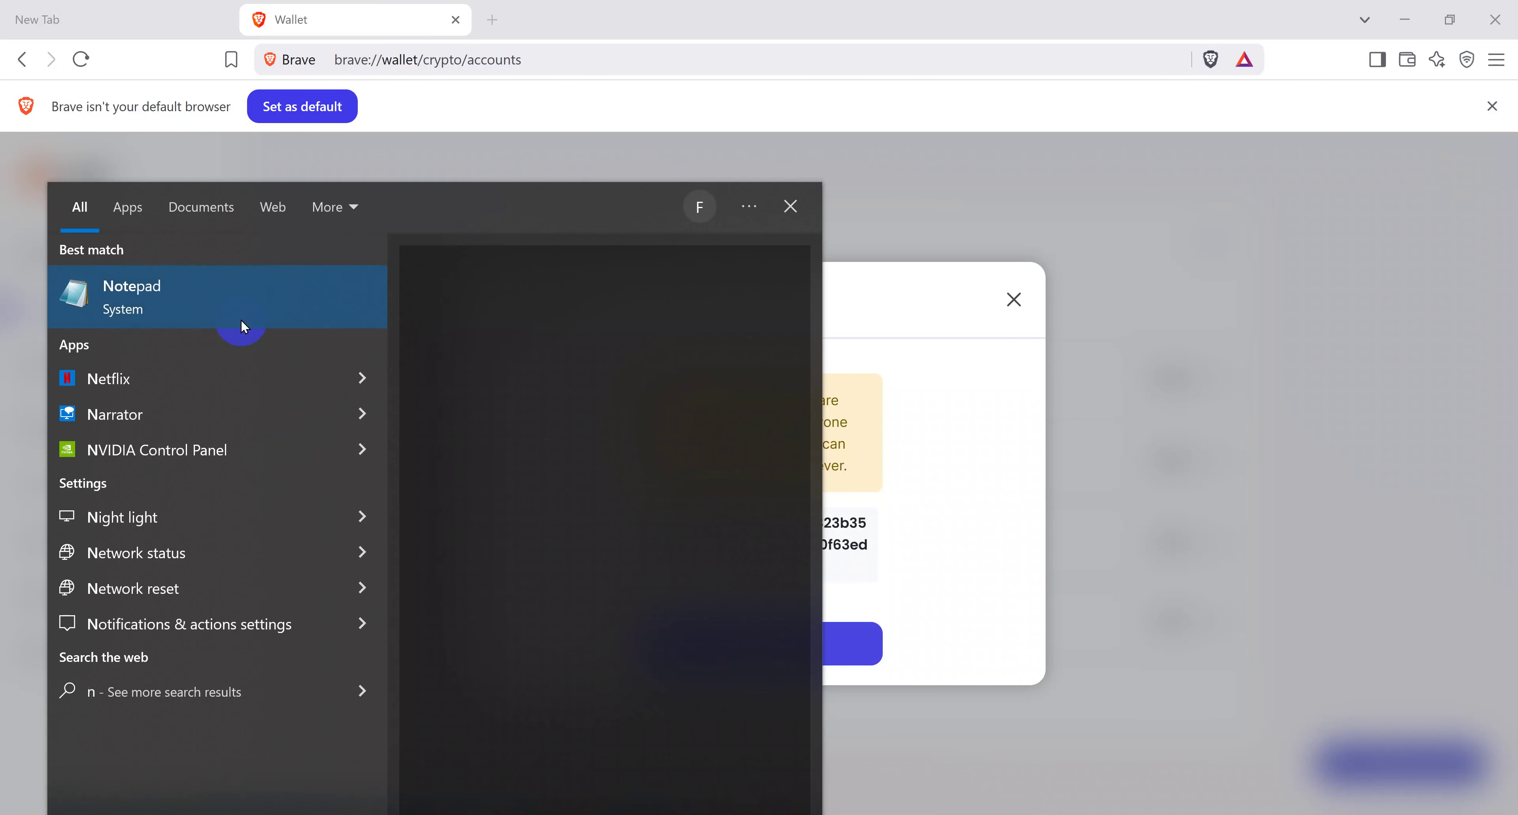
pyautogui.write('ote')
pyautogui.click(241, 314)
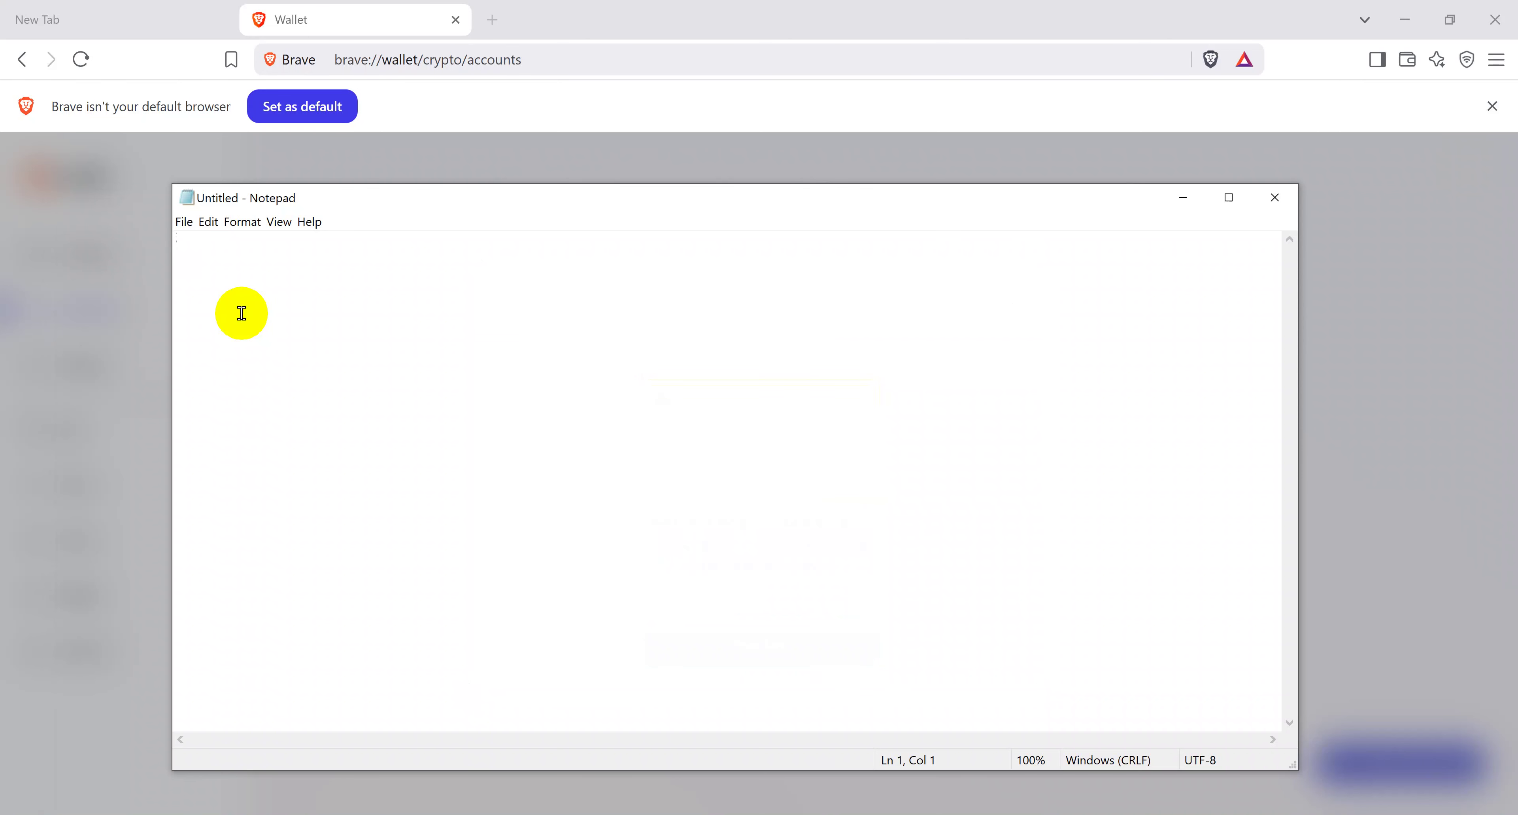
pyautogui.click(242, 314)
pyautogui.moveTo(269, 203); pyautogui.dragTo(437, 312)
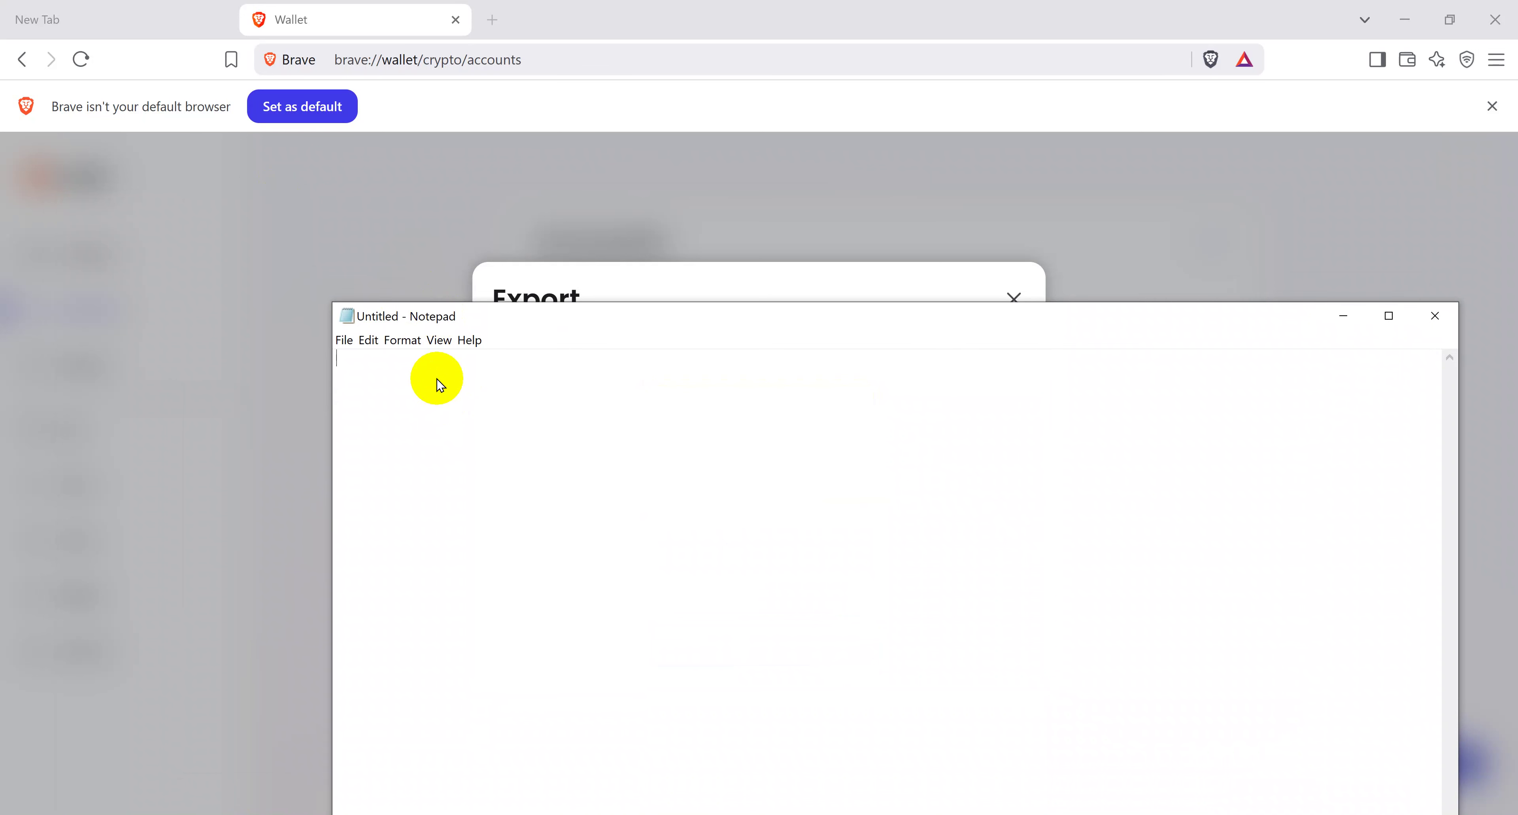
# Step: Type the label 'Account wallet private key' and paste the Ethereum key below it
pyautogui.write('A')
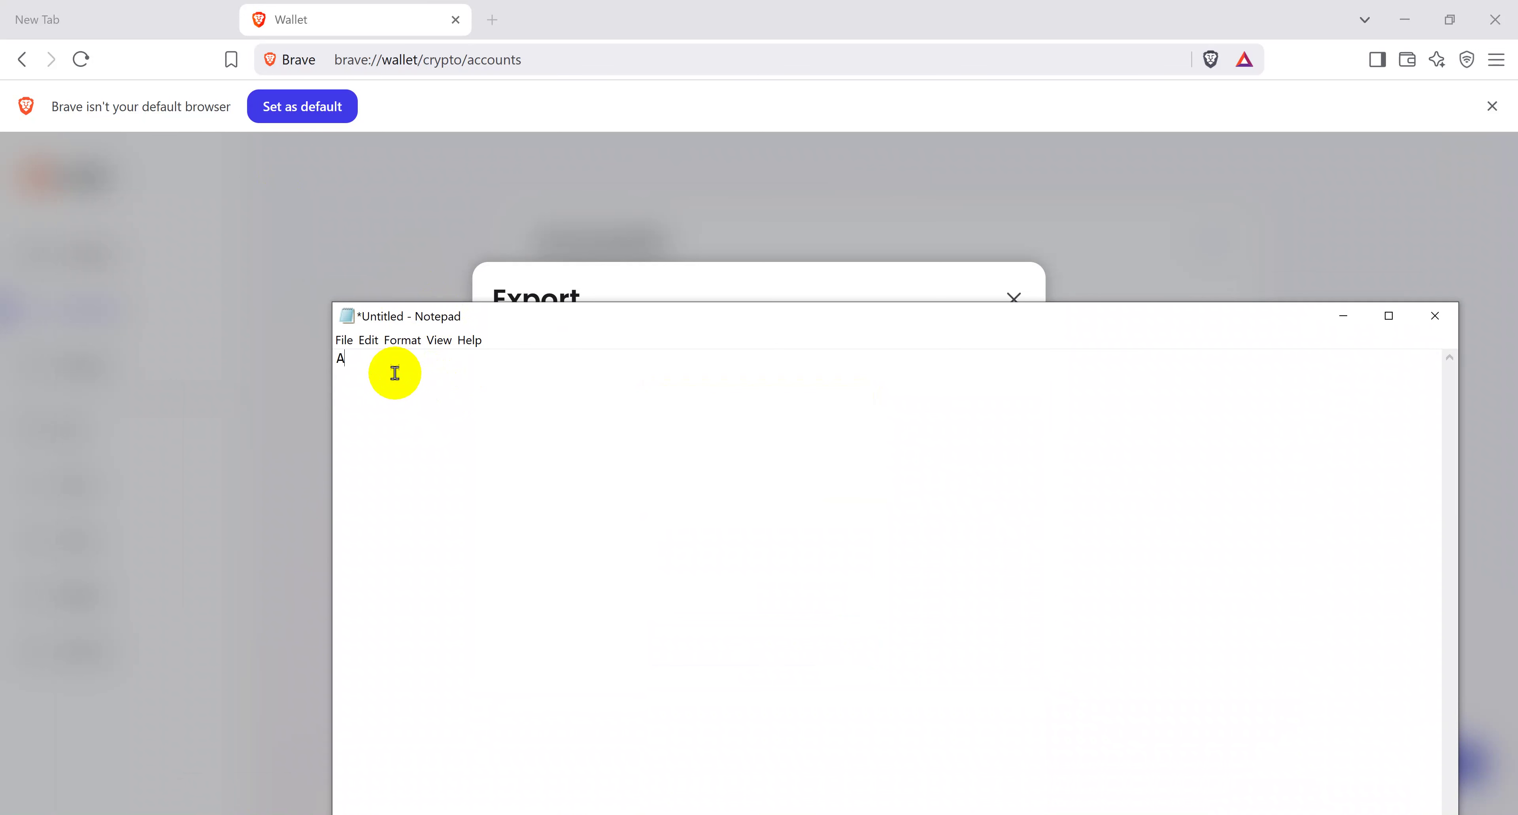
pyautogui.write('ccount wallet private key')
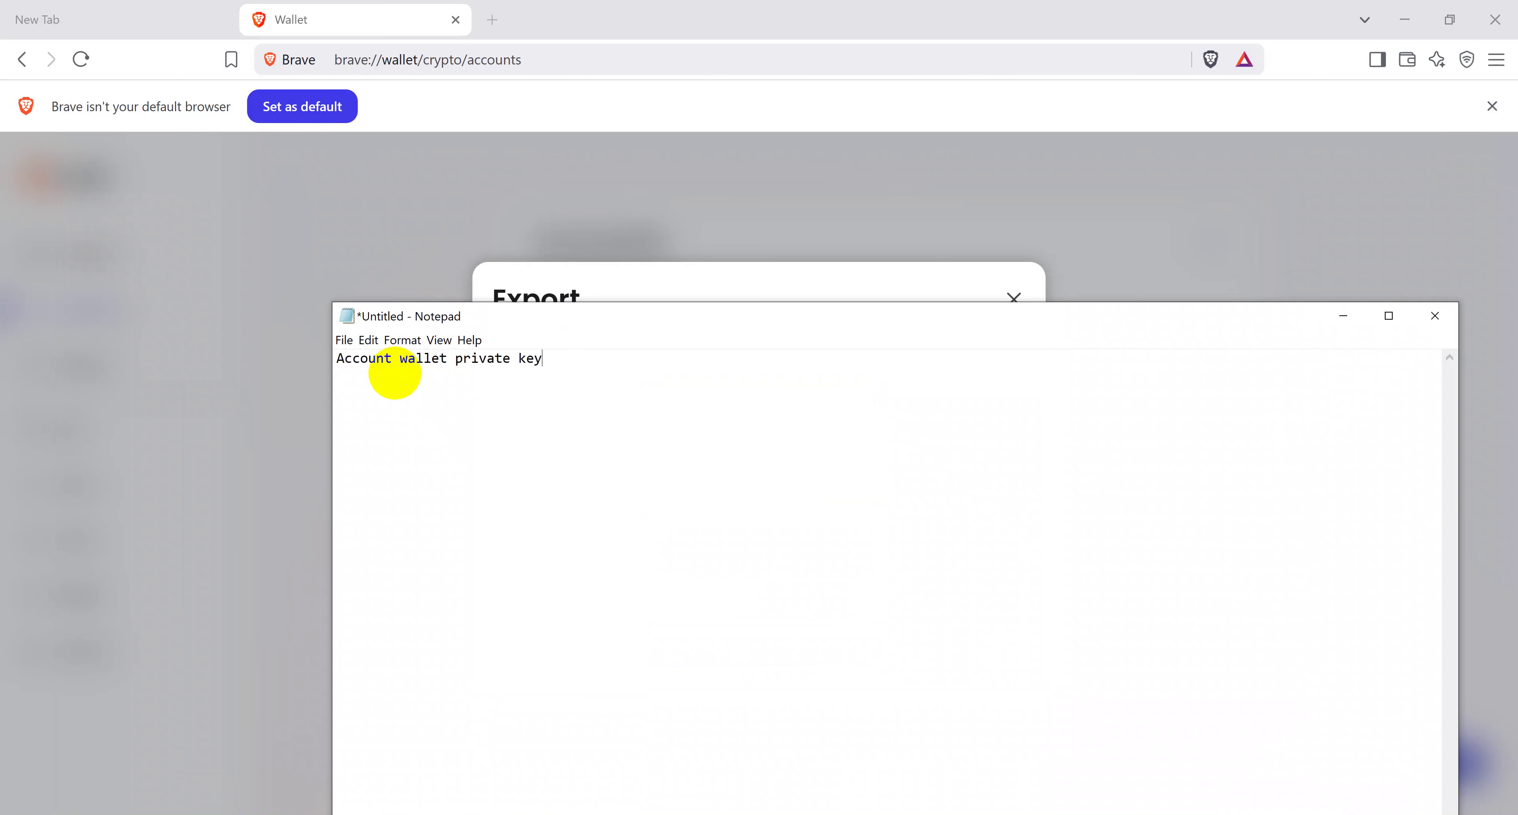
pyautogui.press('Return')
pyautogui.press('Return')
pyautogui.hotkey('ctrl', 'v')
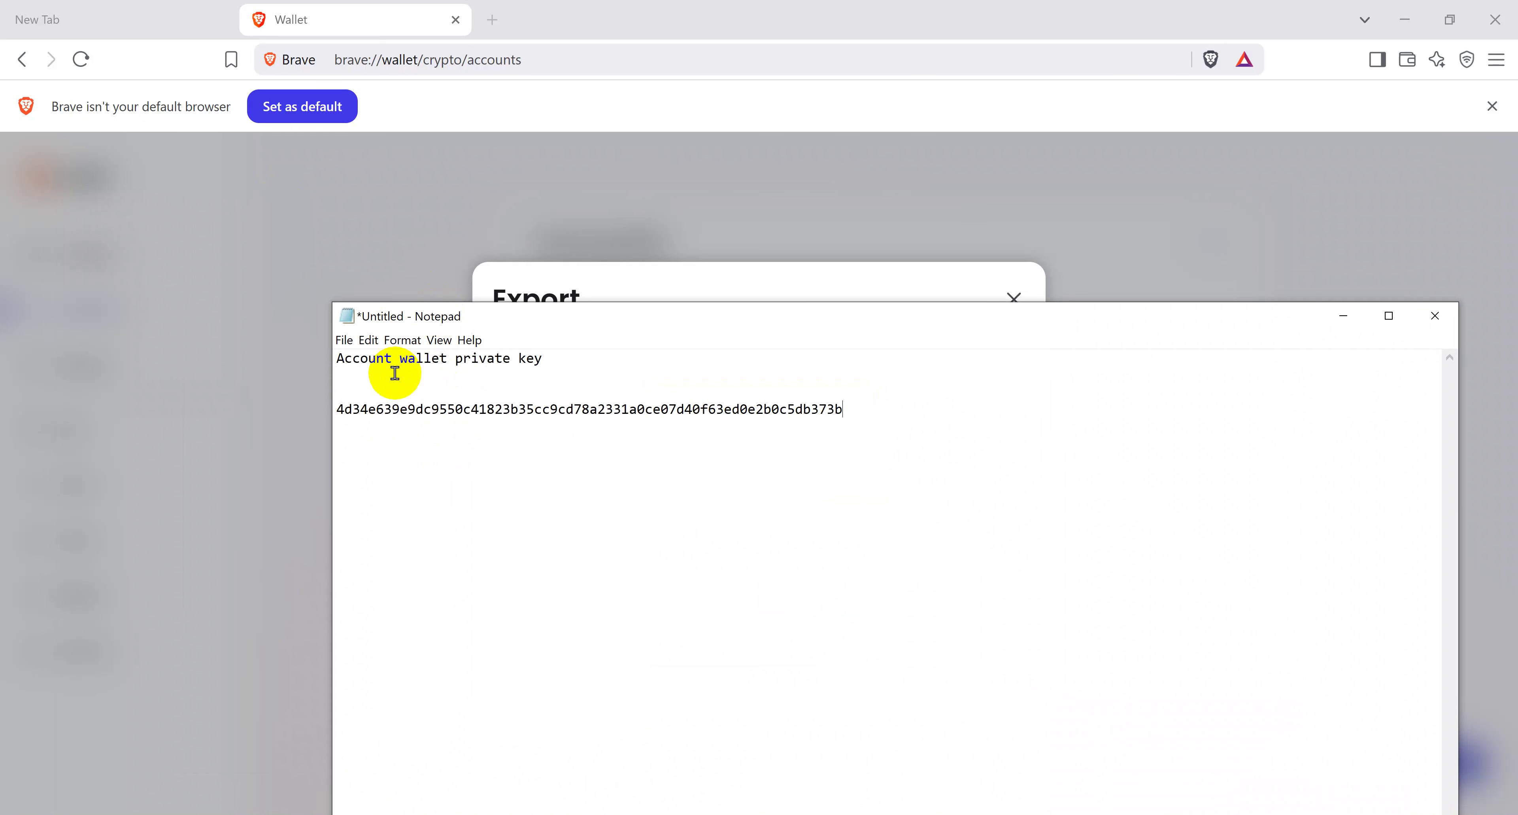
# Step: Place Notepad beside the Export dialog and select the pasted key to verify it matches
pyautogui.moveTo(484, 312); pyautogui.dragTo(919, 221)
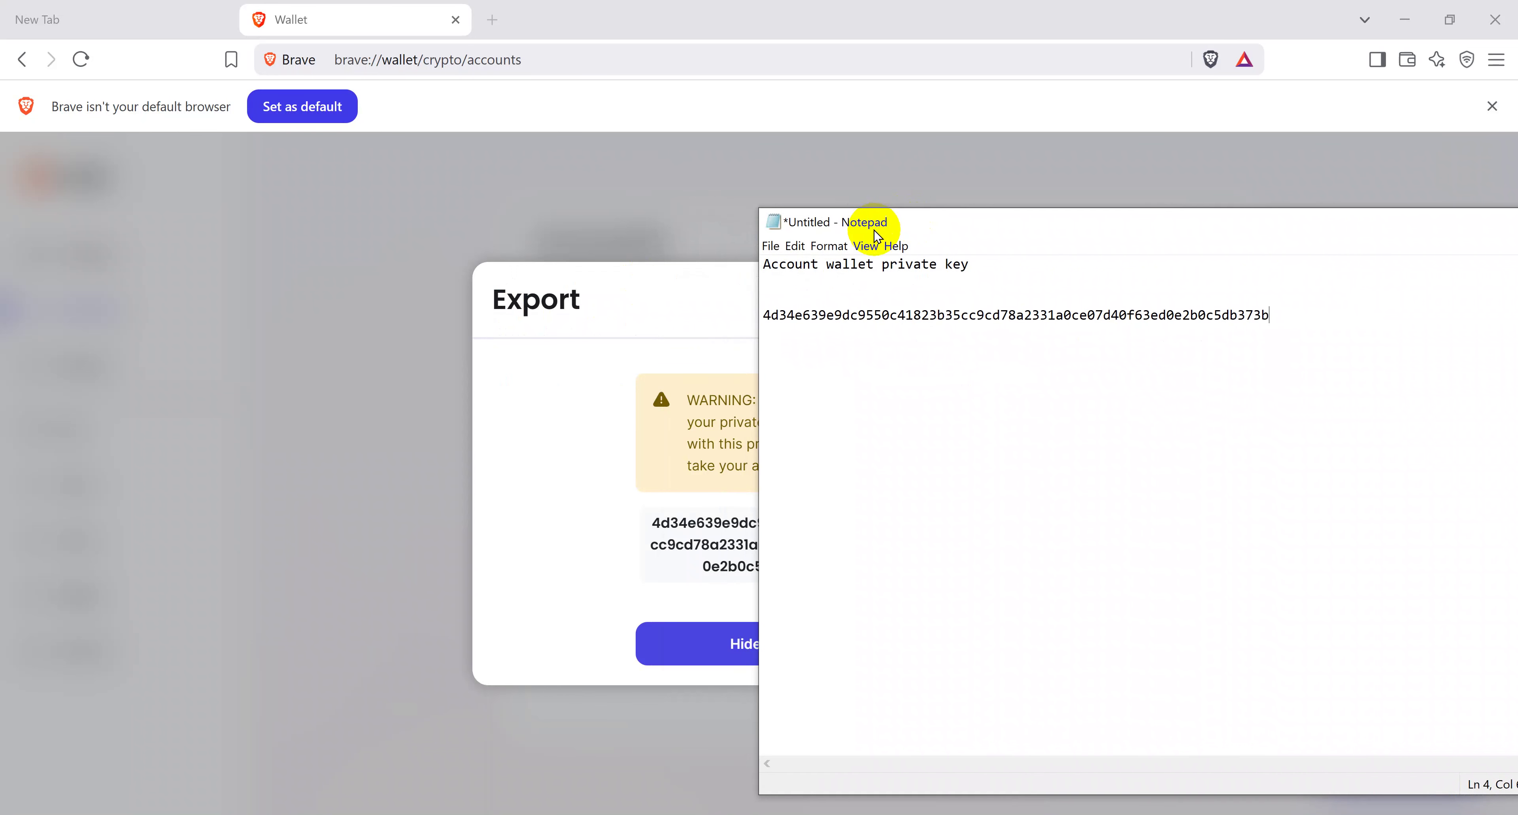
pyautogui.click(874, 206)
pyautogui.moveTo(1080, 814)
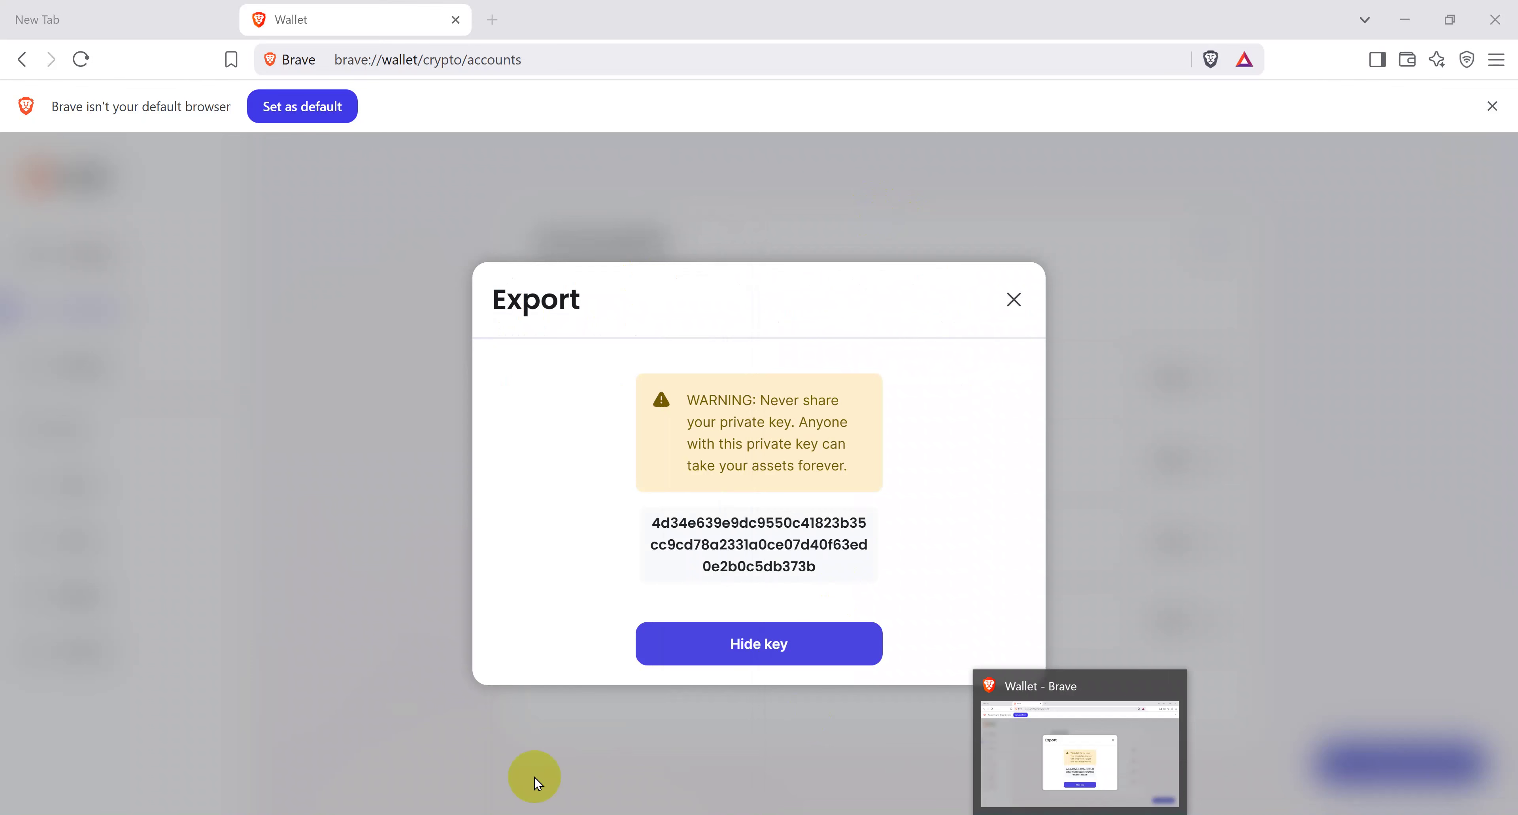
pyautogui.click(906, 813)
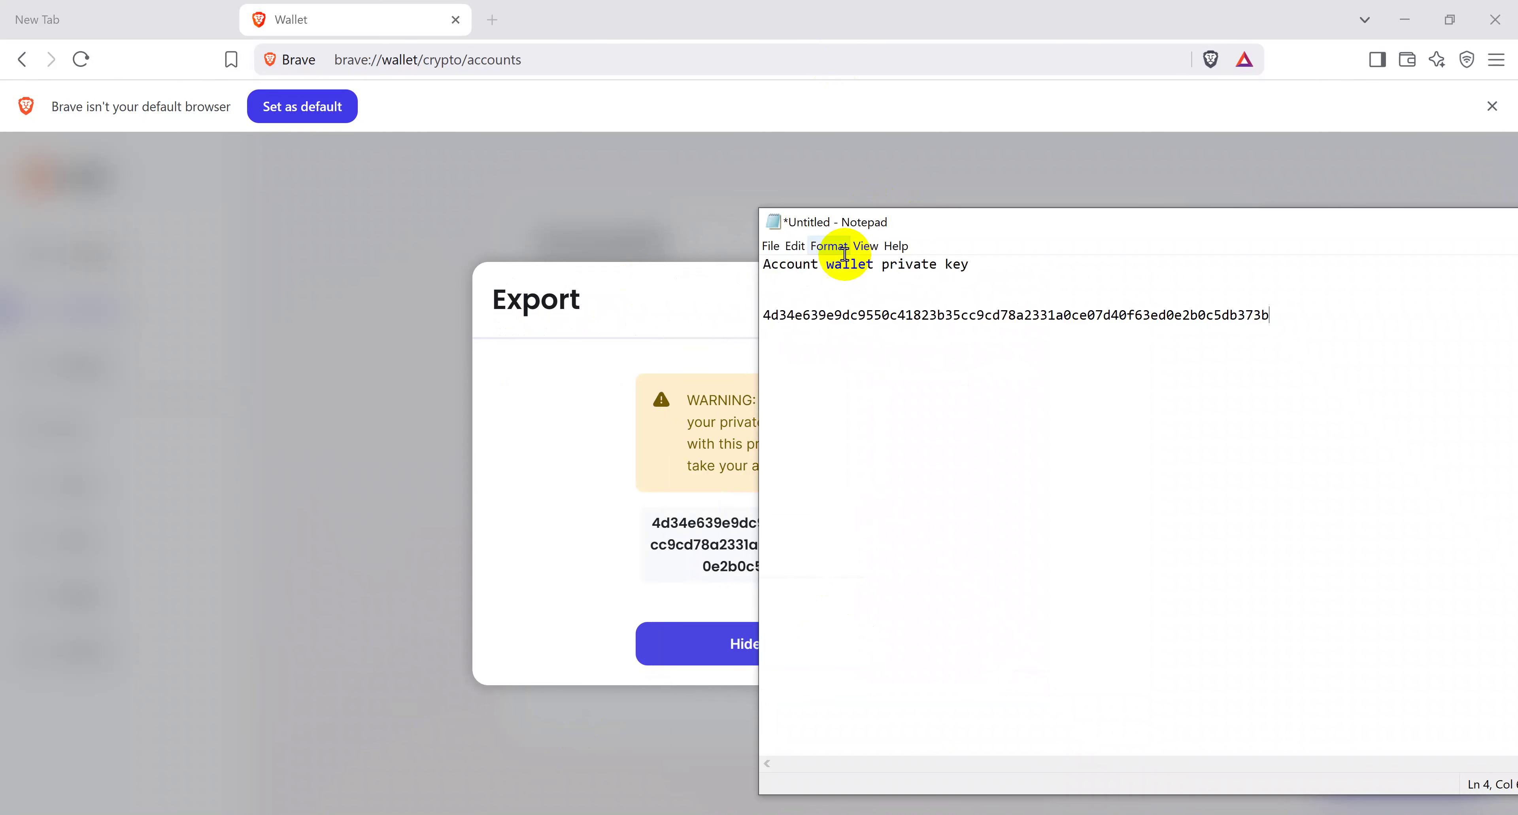
pyautogui.moveTo(841, 226); pyautogui.dragTo(974, 242)
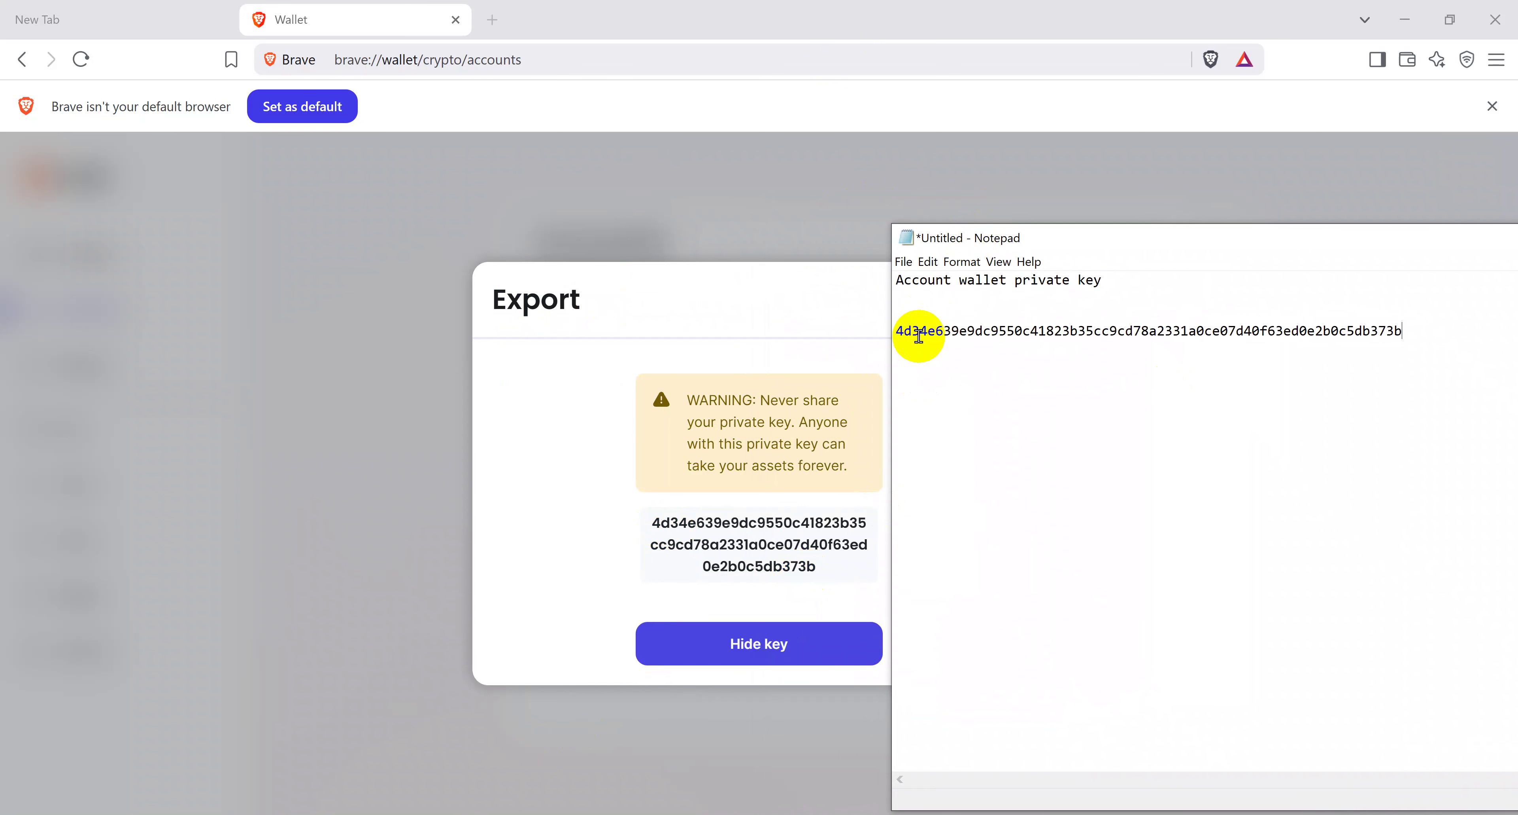
pyautogui.click(1380, 331)
pyautogui.moveTo(1380, 331); pyautogui.dragTo(1352, 331)
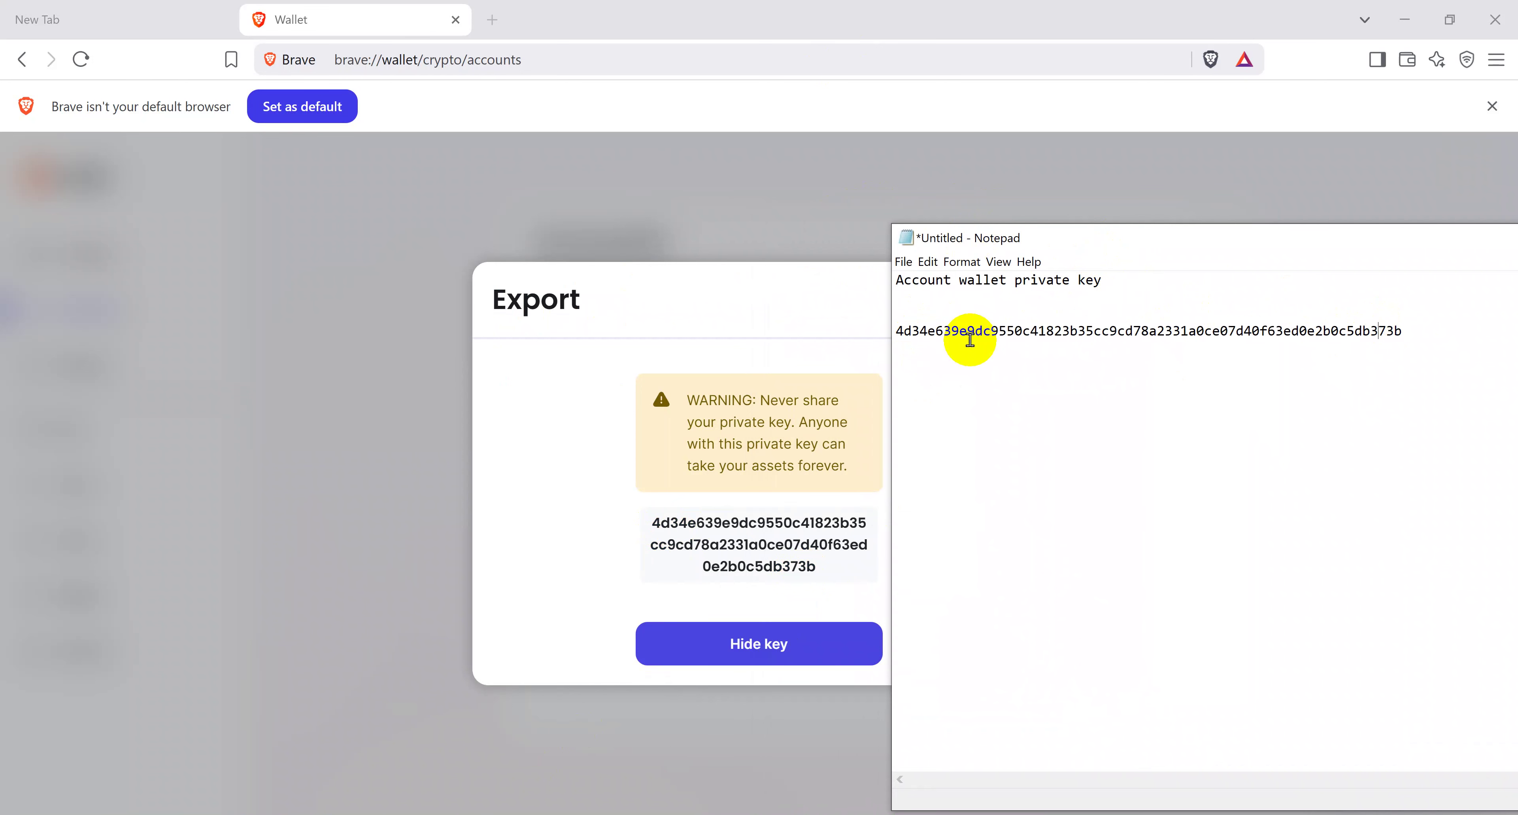
pyautogui.moveTo(928, 331); pyautogui.dragTo(1083, 348)
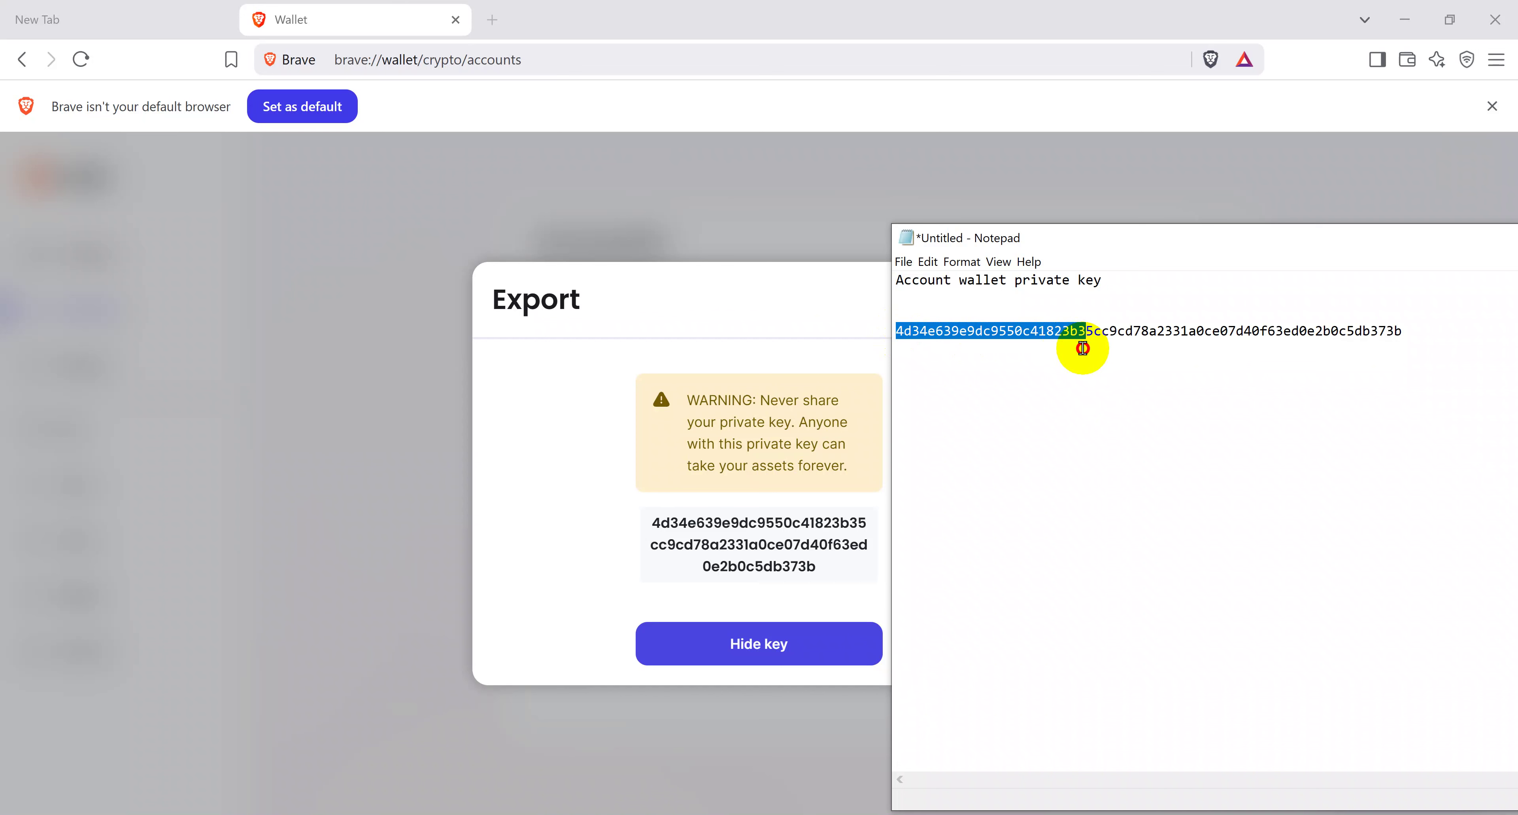
pyautogui.moveTo(1083, 348); pyautogui.dragTo(1409, 338)
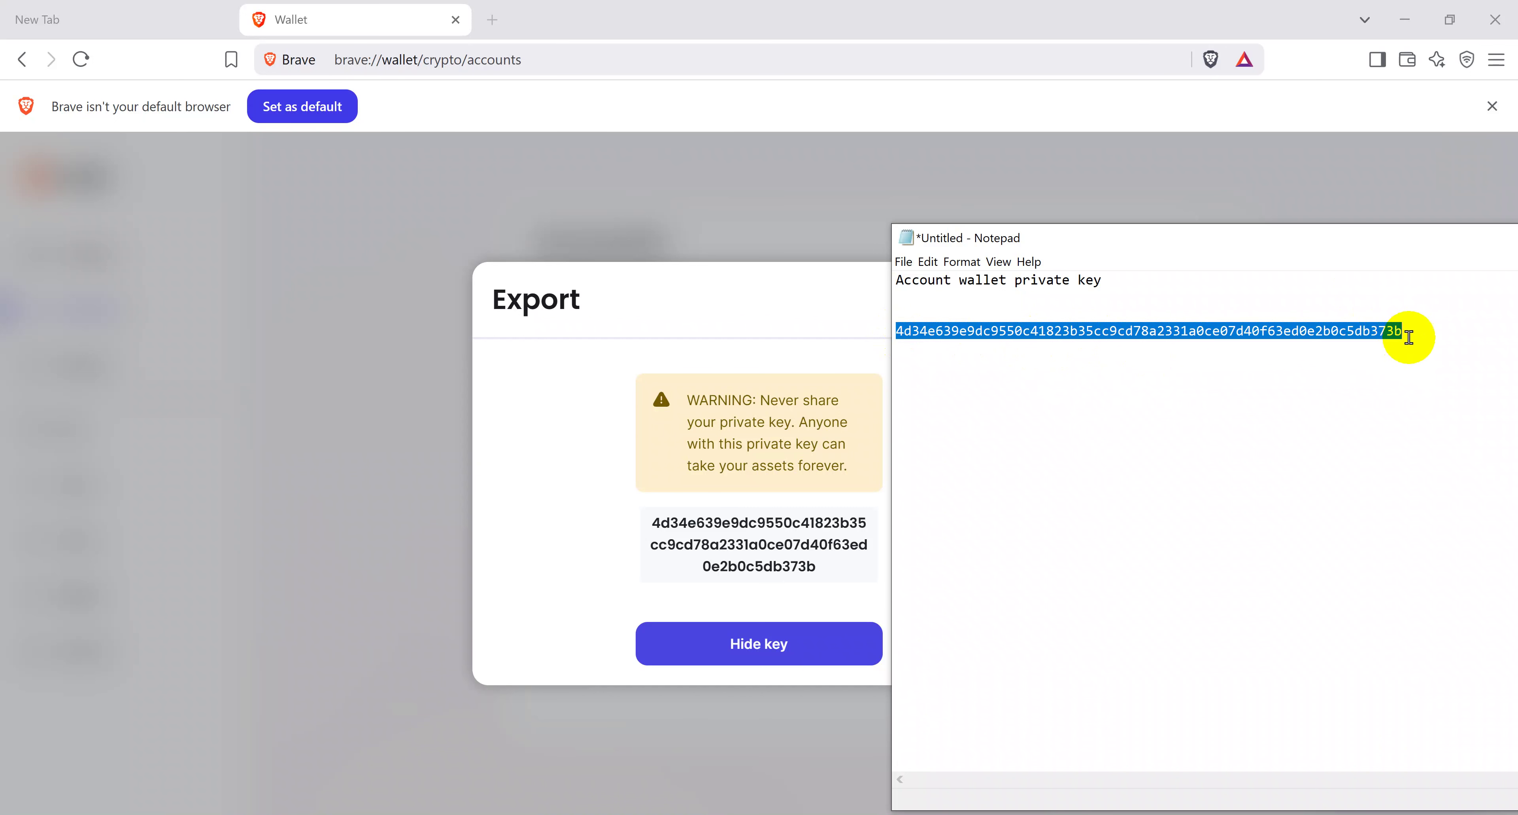
pyautogui.click(1142, 176)
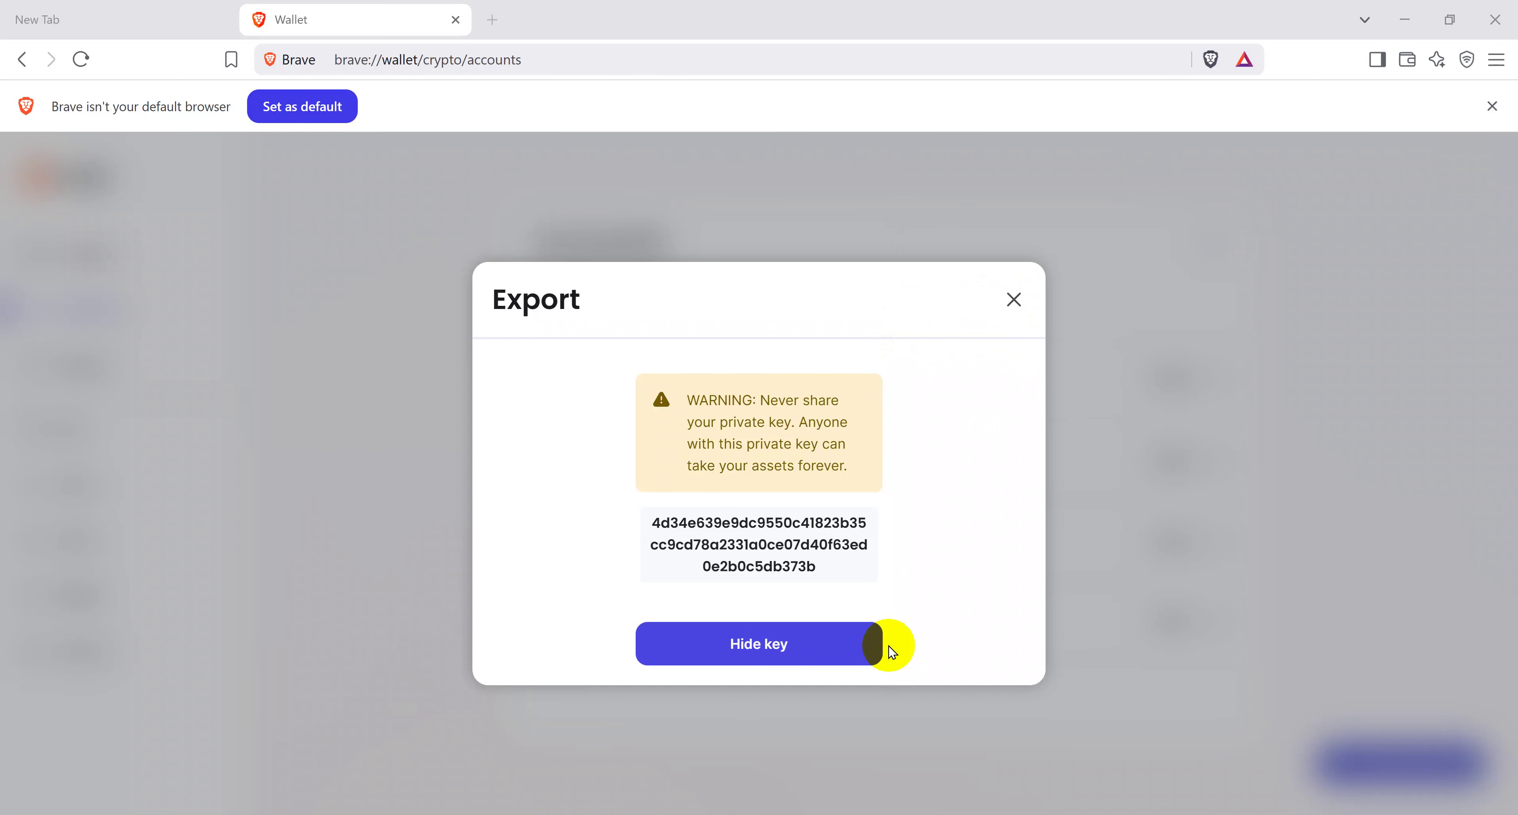
# Step: Hide Account 1's key, close the dialog, and start exporting Solana Account 1's key
pyautogui.click(788, 648)
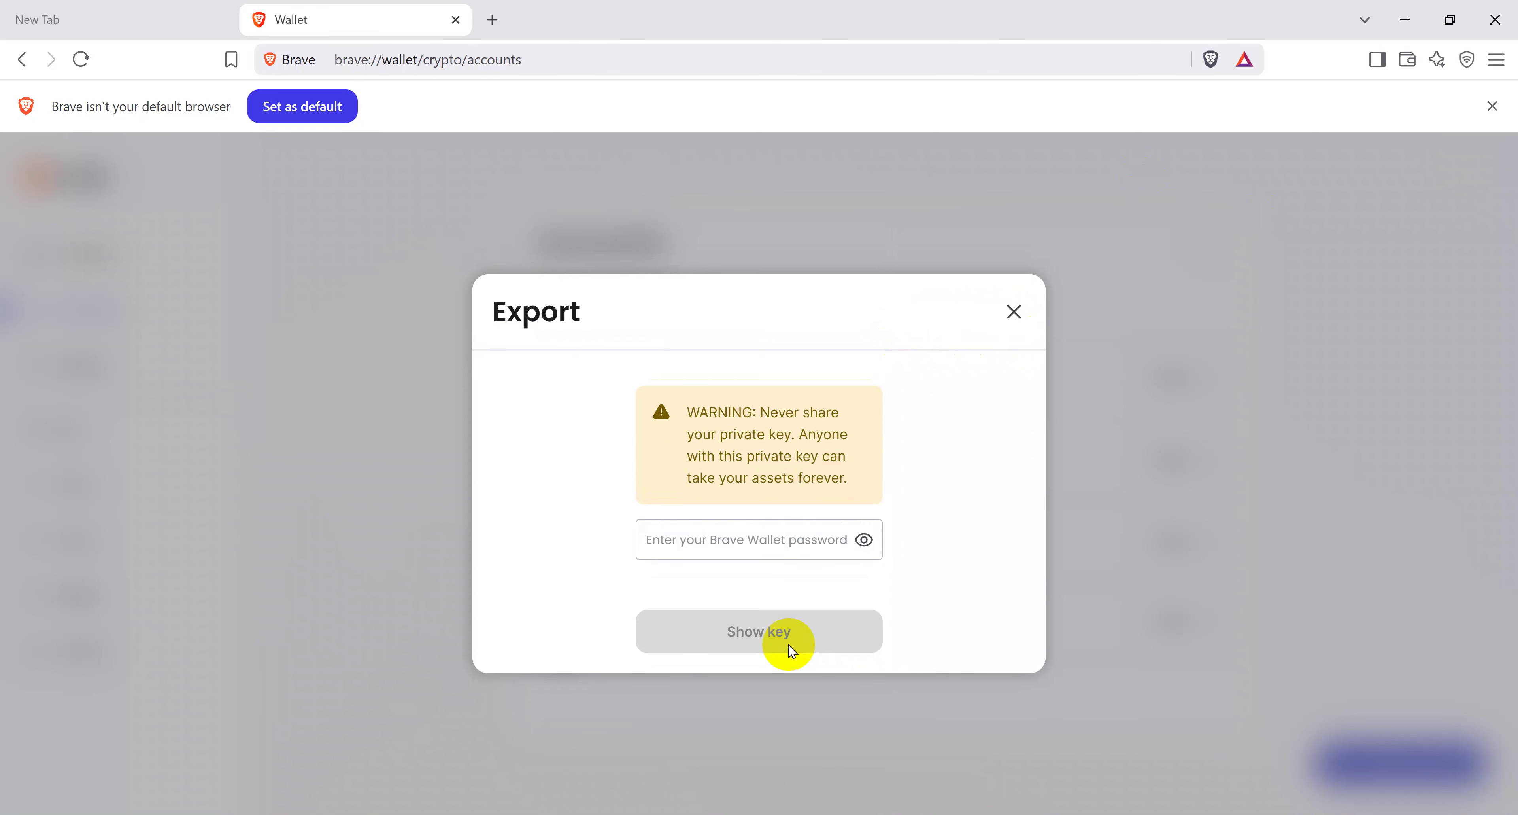
pyautogui.click(1014, 314)
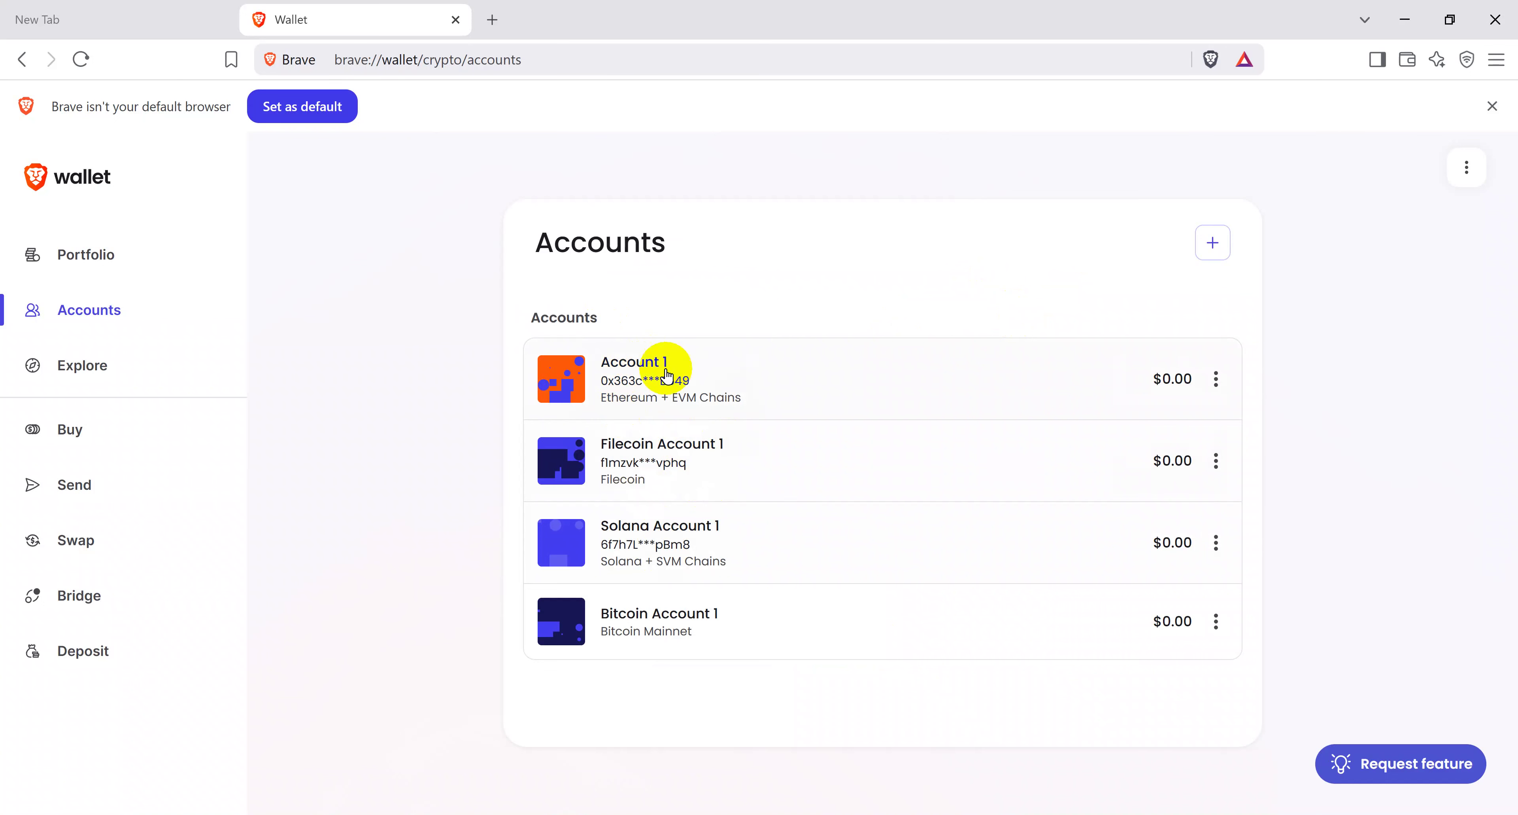
pyautogui.click(1216, 460)
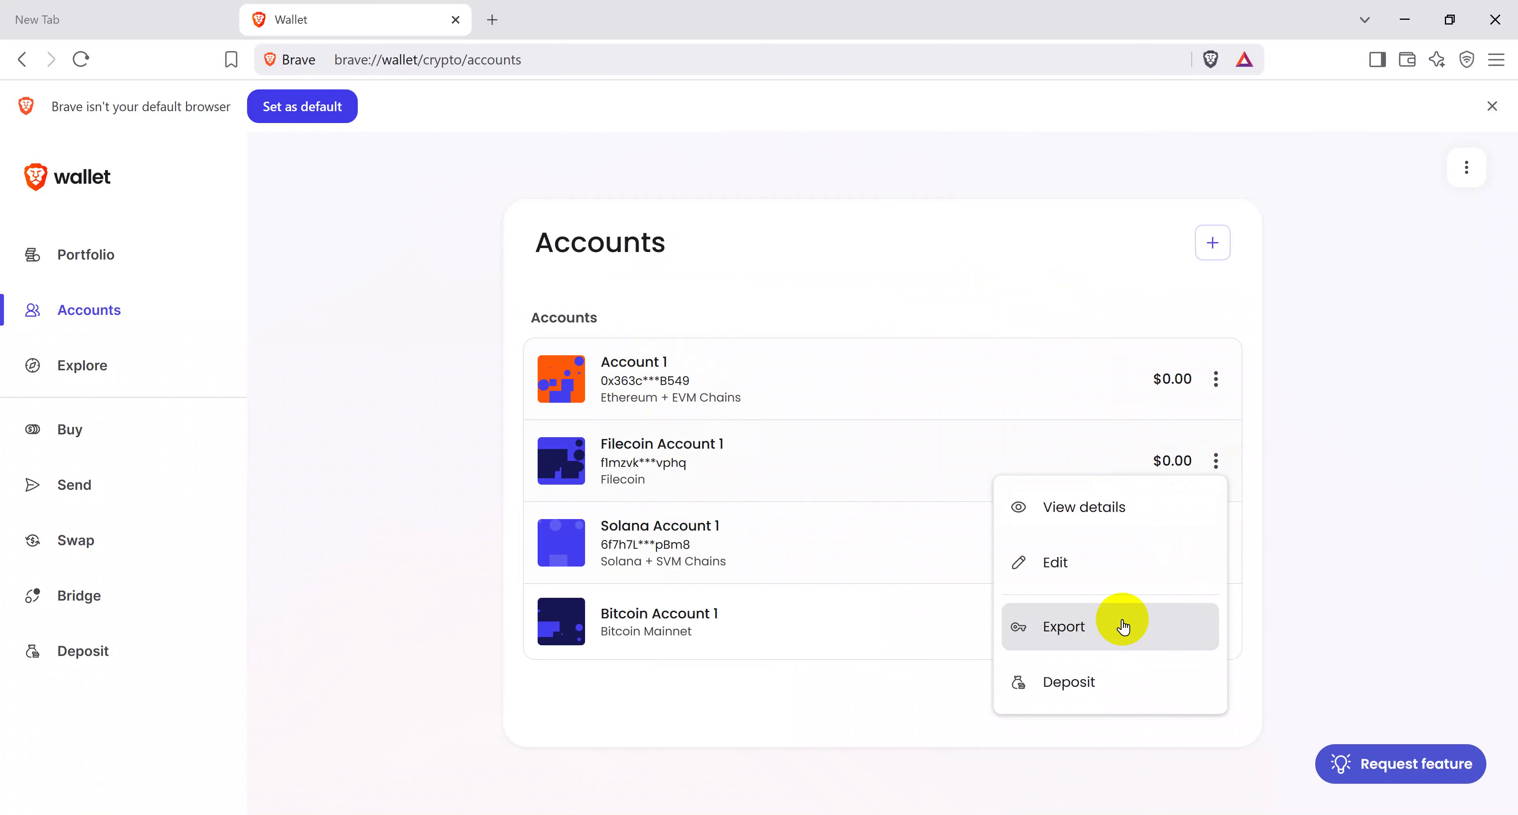
pyautogui.click(1314, 418)
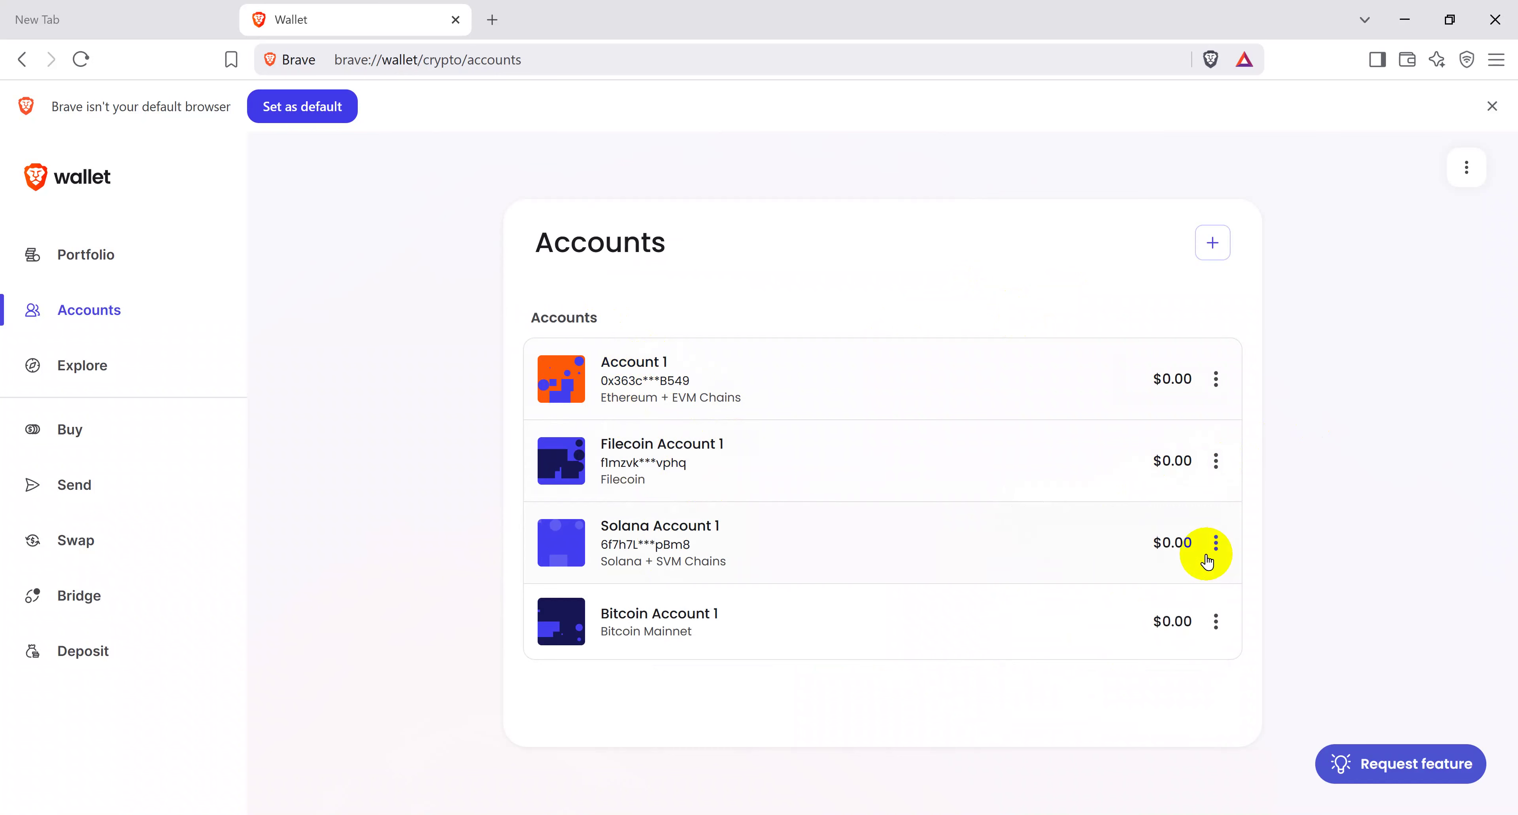
pyautogui.click(1217, 541)
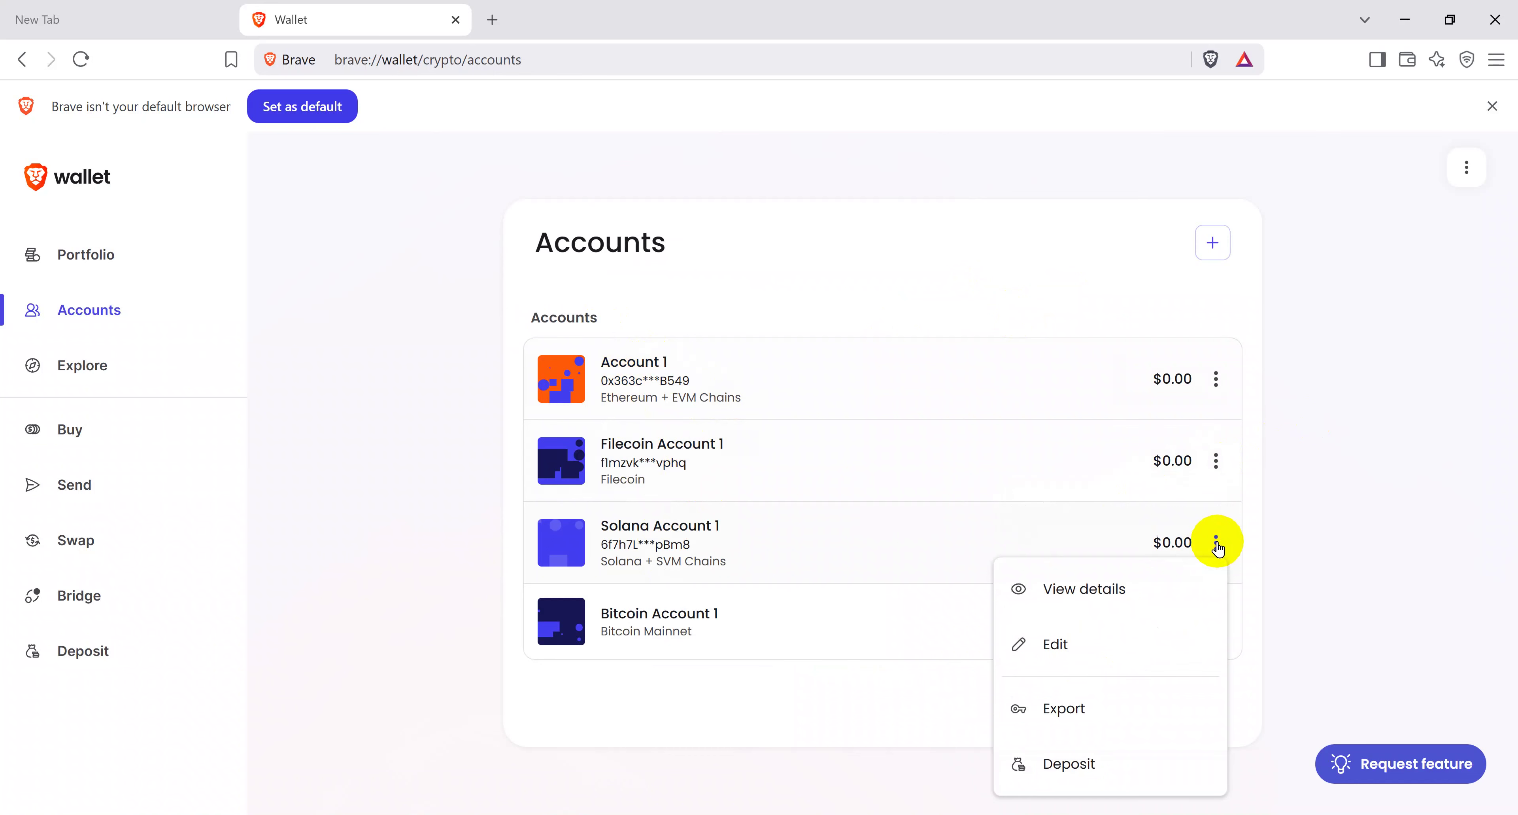
pyautogui.click(1121, 711)
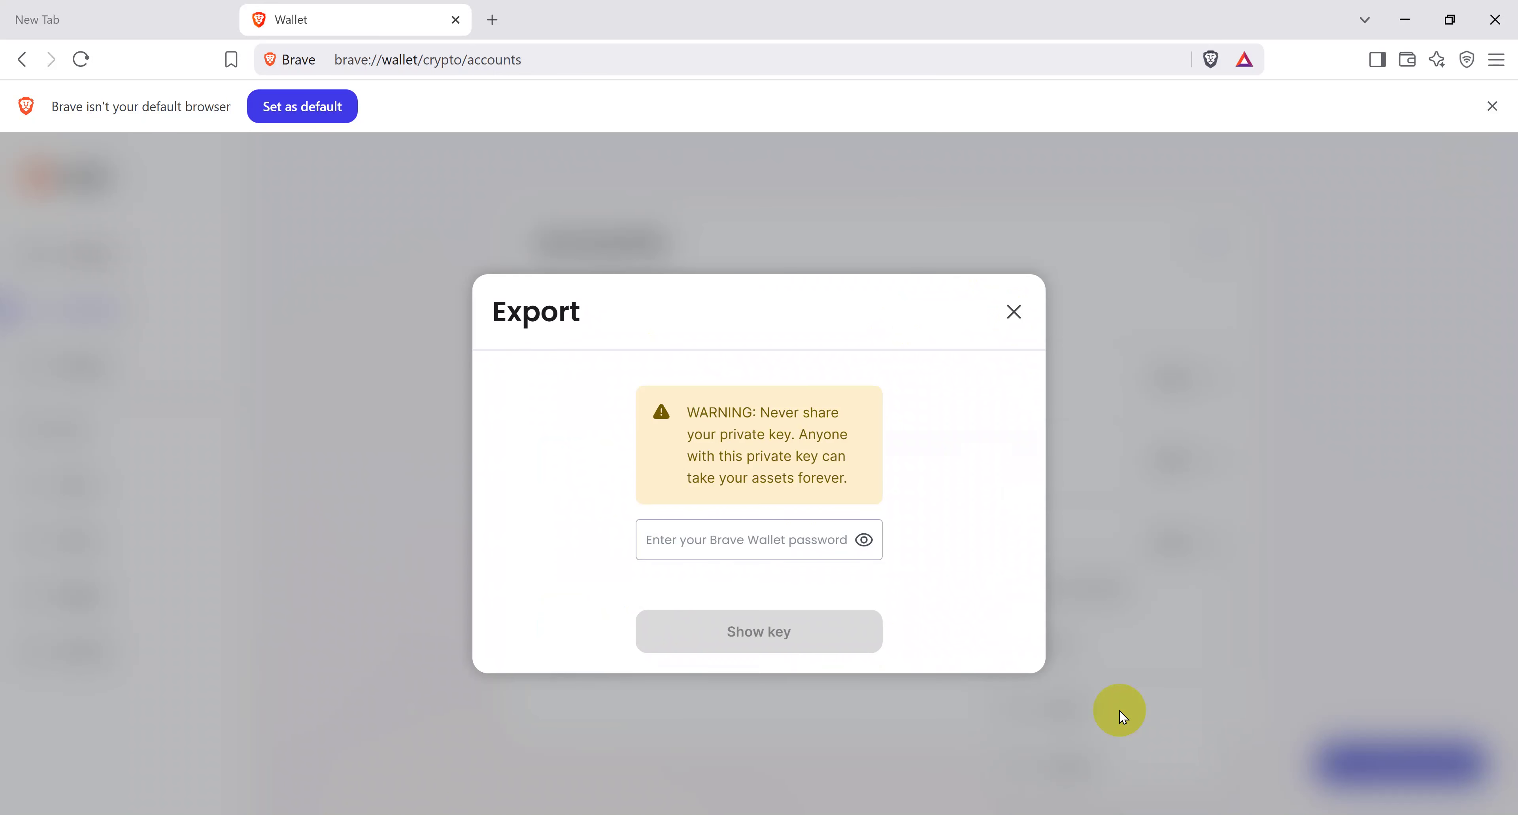
# Step: Enter the wallet password, reveal Solana Account 1's private key, and copy it
pyautogui.click(779, 539)
pyautogui.hotkey('ctrl', 'v')
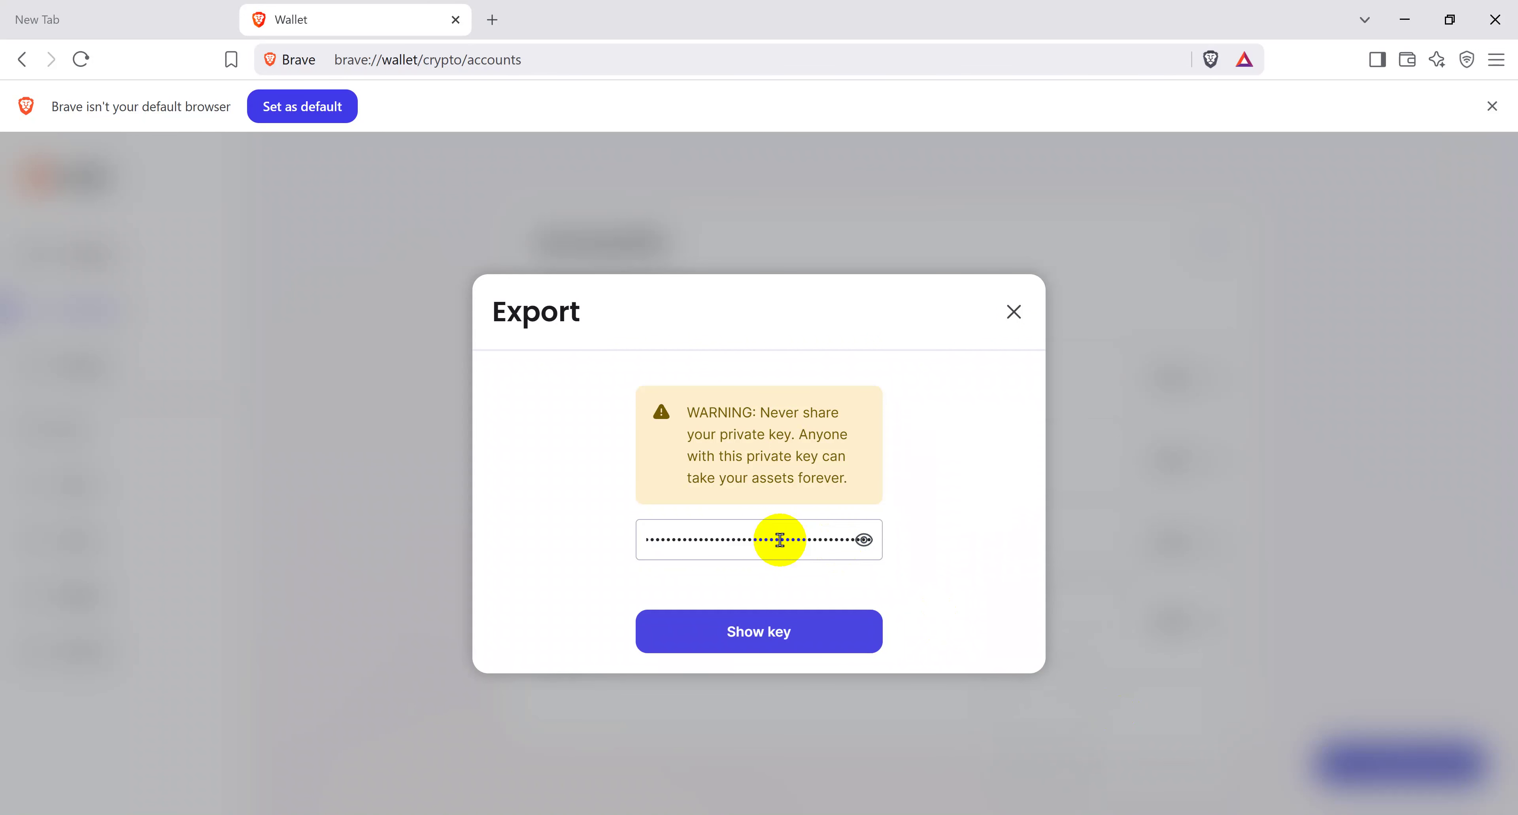
pyautogui.hotkey('ctrl', 'a')
pyautogui.press('BackSpace')
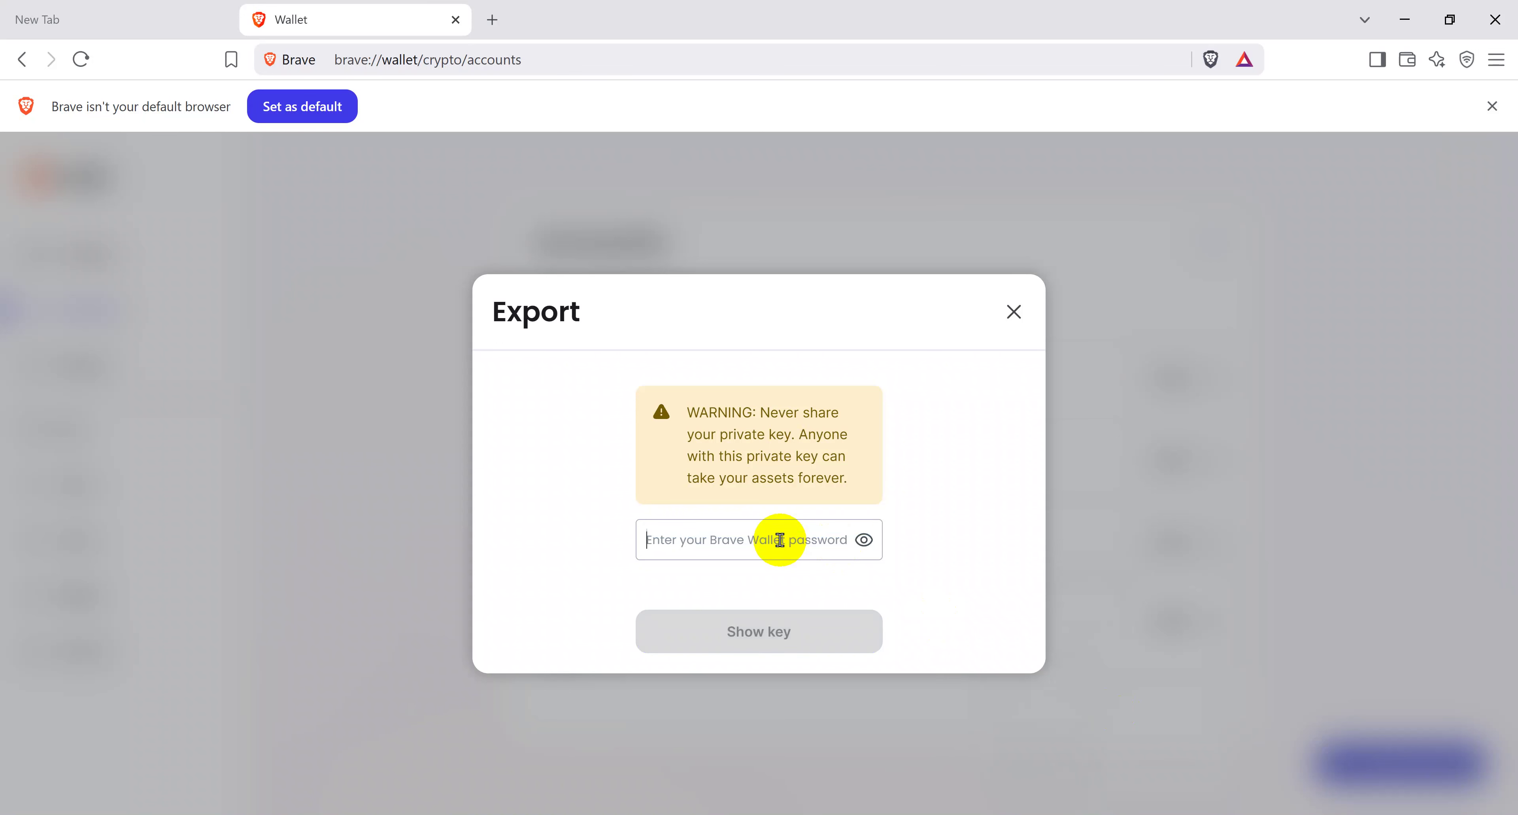
pyautogui.write('a*****')
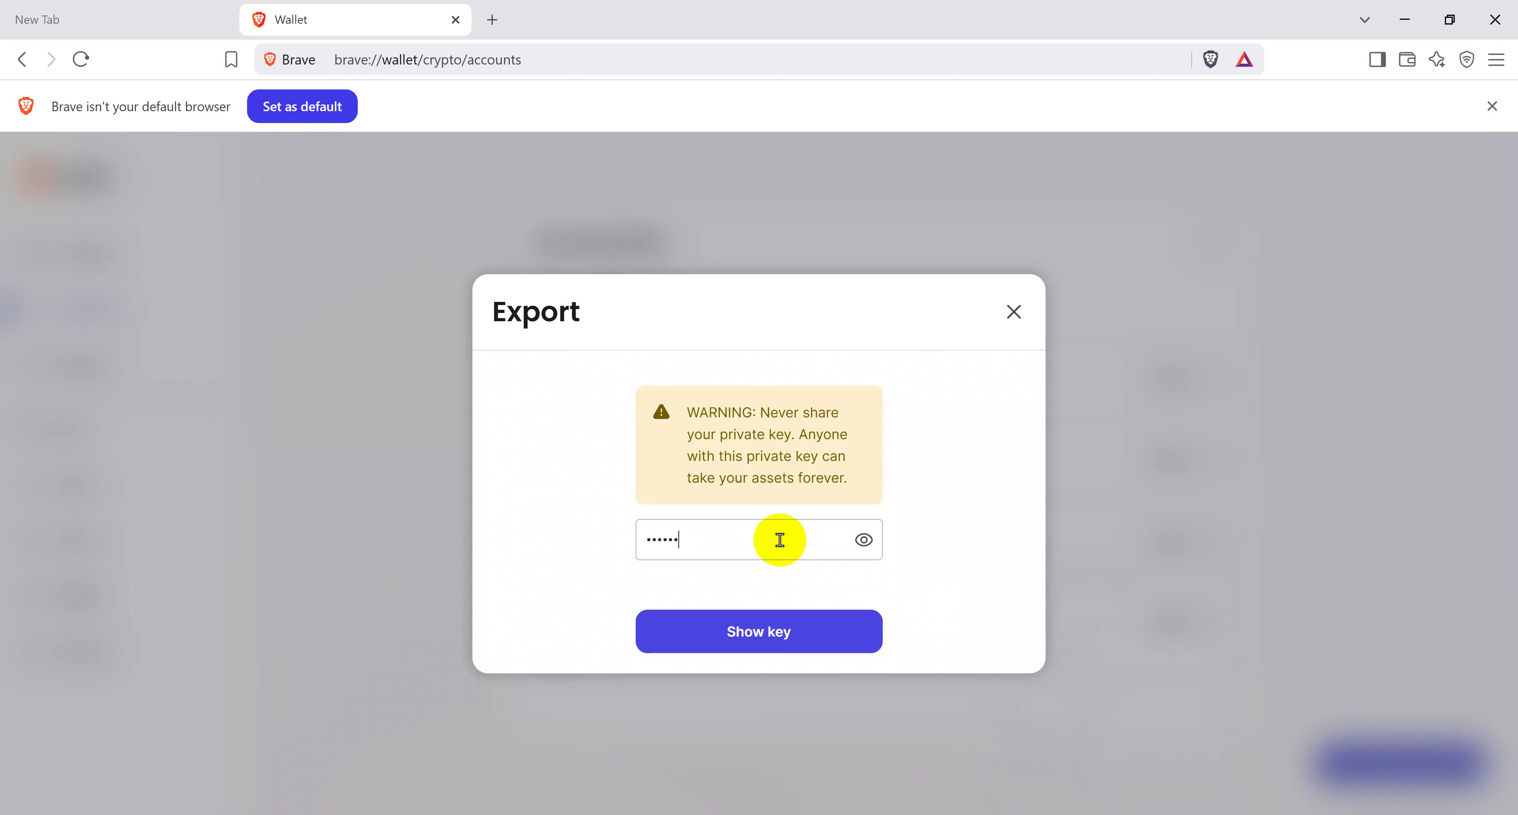
pyautogui.write('******')
pyautogui.click(759, 639)
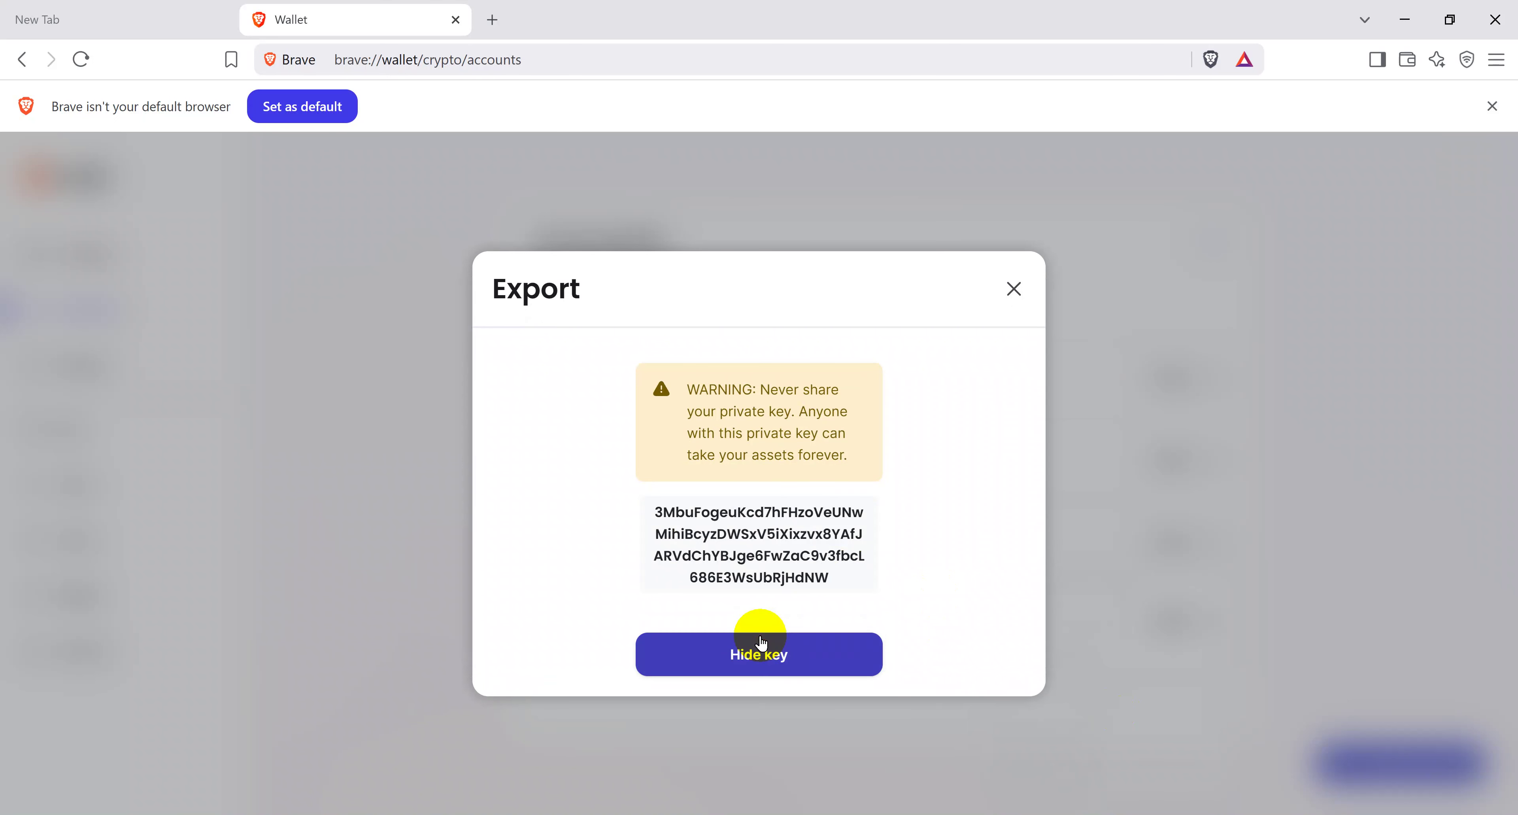
pyautogui.click(763, 557)
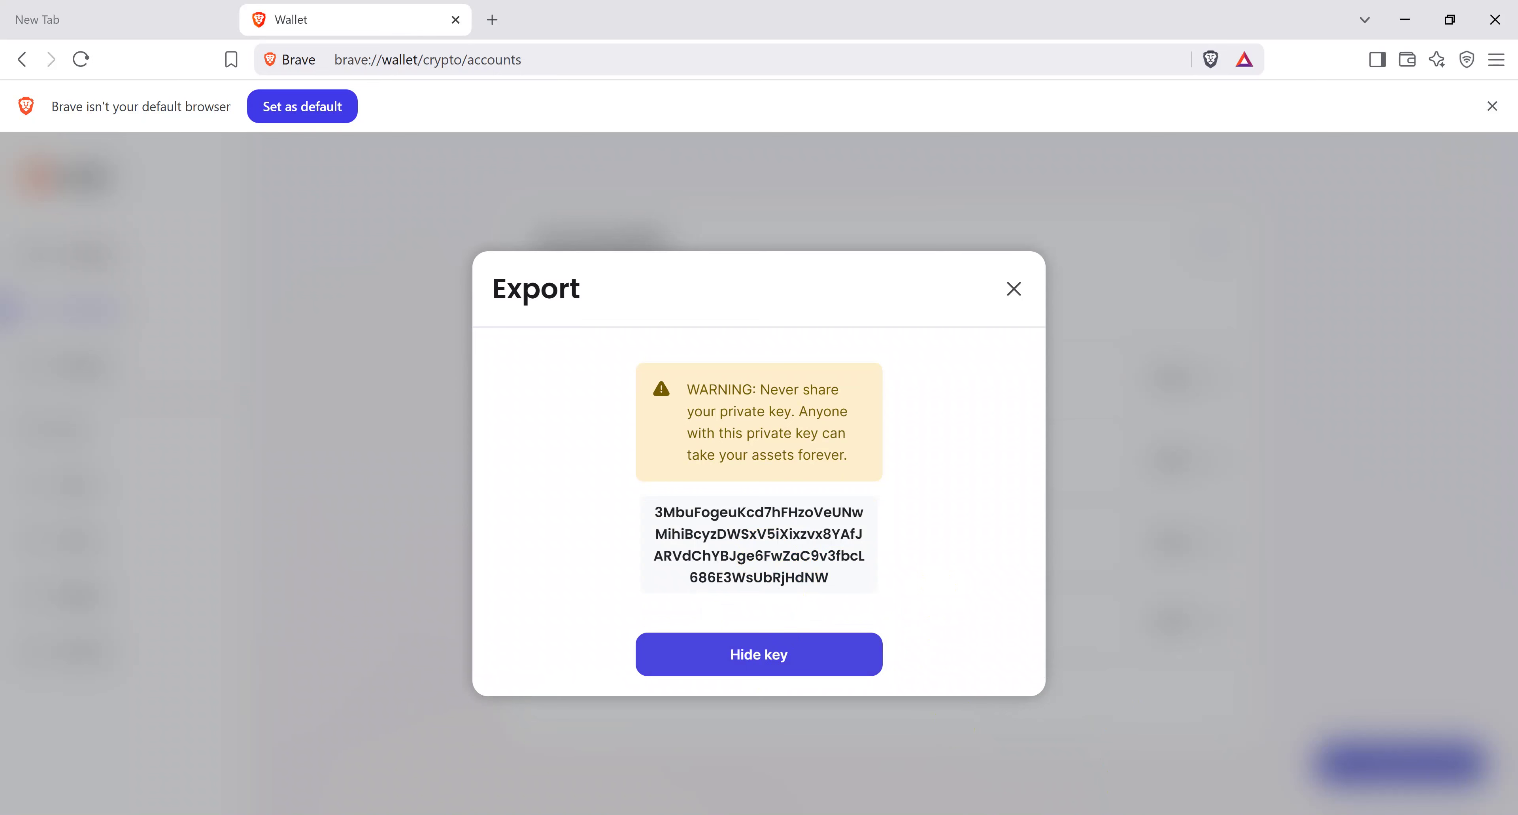
pyautogui.click(649, 812)
# Step: Add a 'Solna Wallet' label below the Ethereum key and paste the Solana key under it
pyautogui.click(1423, 331)
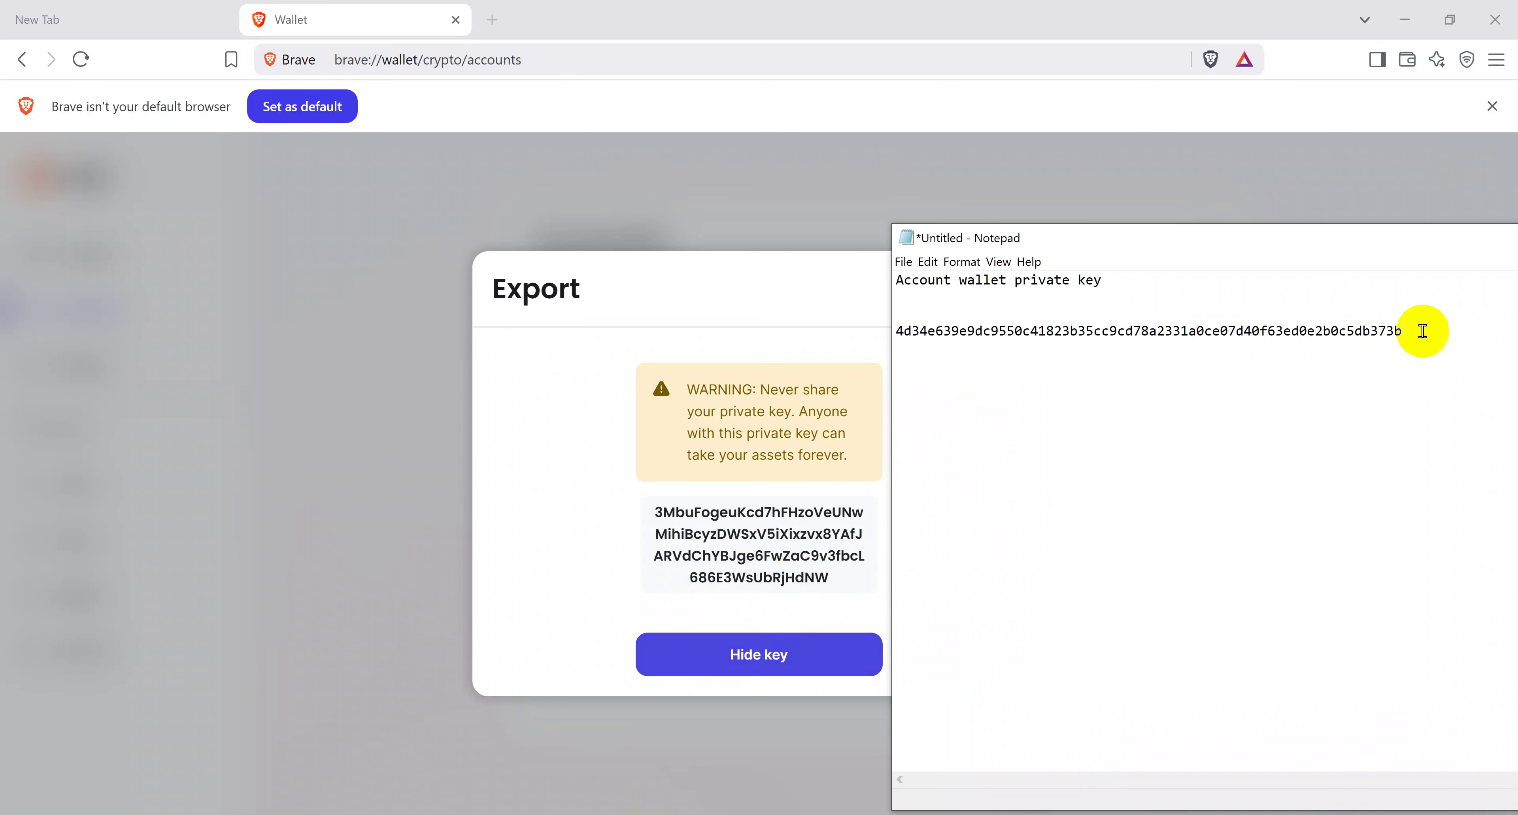
pyautogui.press('Return')
pyautogui.press('Return')
pyautogui.write('Solna Wallet')
pyautogui.press('Return')
pyautogui.press('Return')
pyautogui.hotkey('ctrl', 'v')
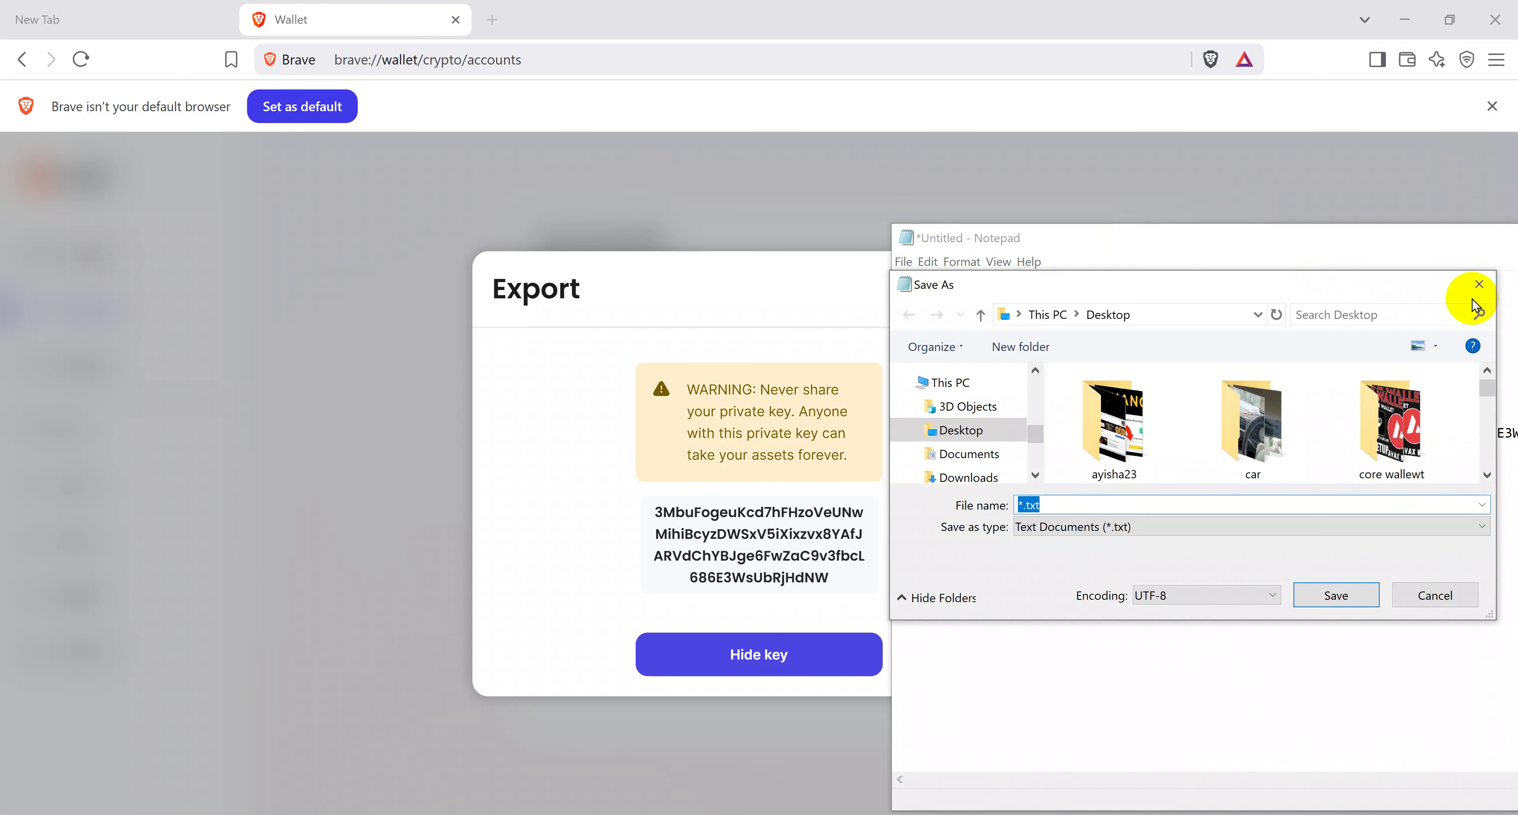
pyautogui.click(1474, 296)
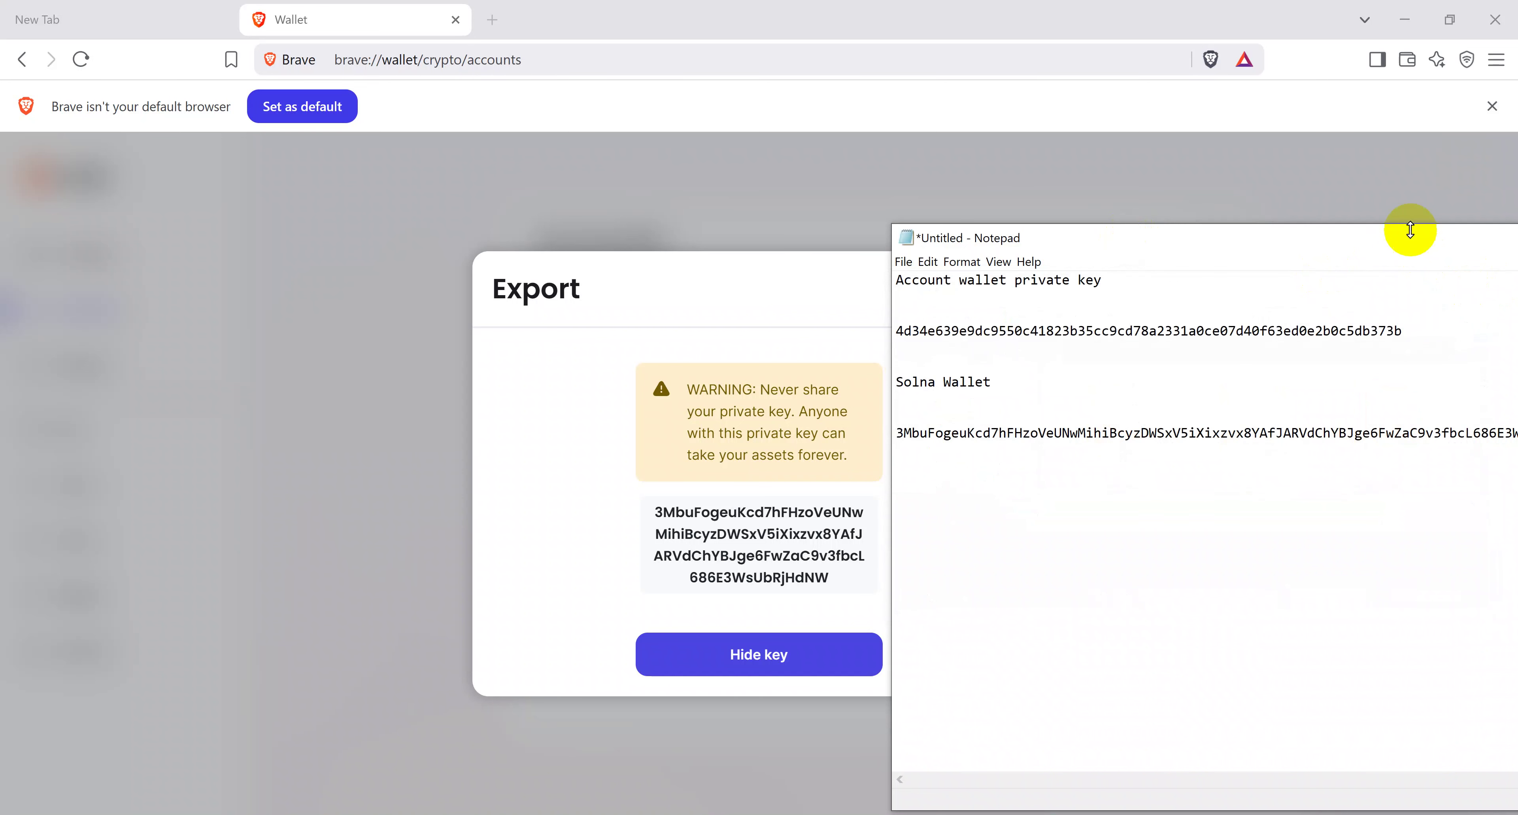
# Step: Reposition Notepad and hide the revealed Solana key in the Export dialog
pyautogui.moveTo(1404, 235); pyautogui.dragTo(939, 176)
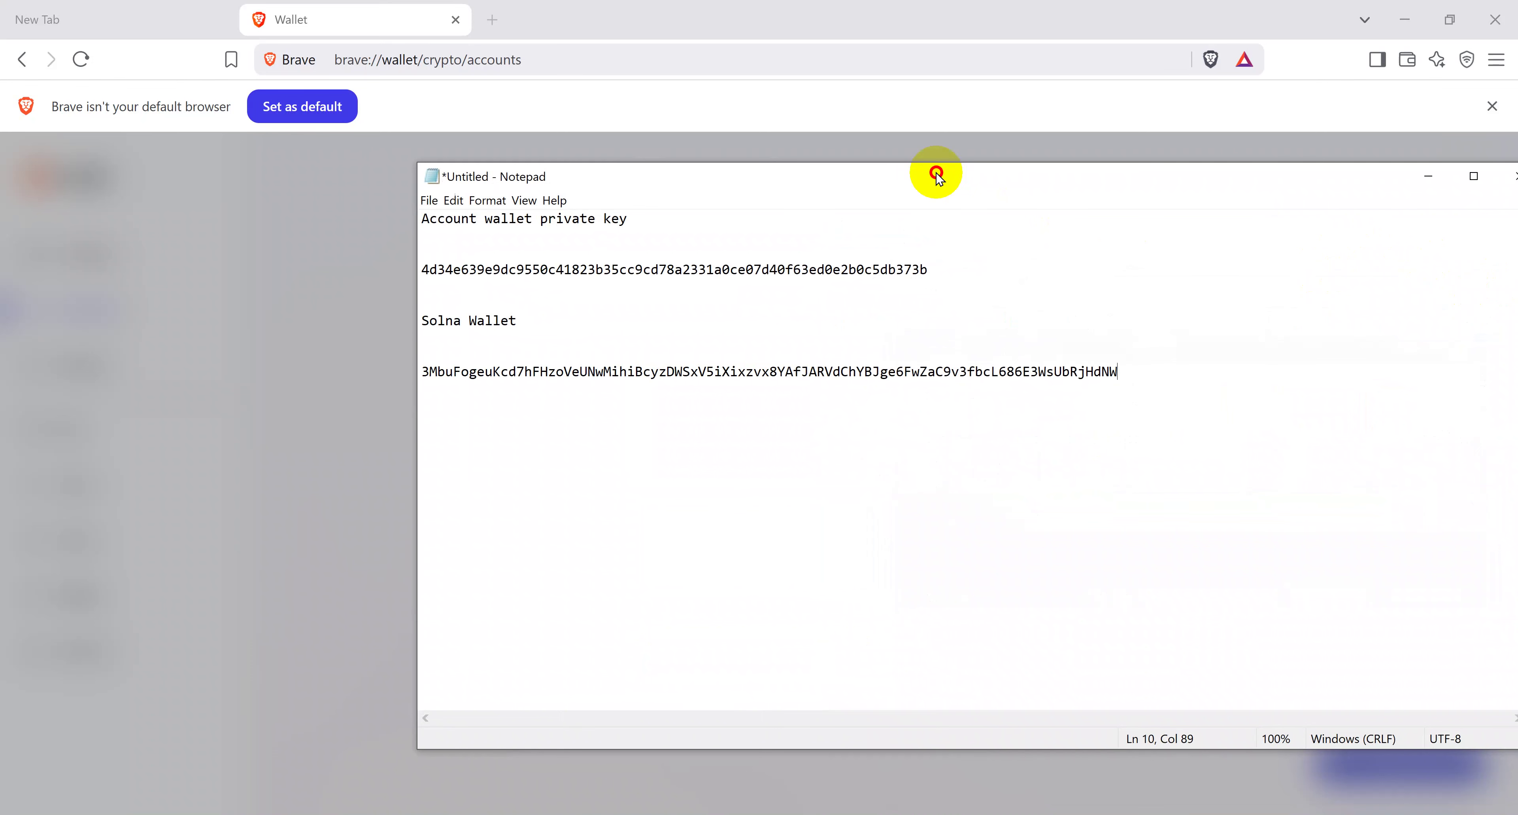
pyautogui.moveTo(937, 176); pyautogui.dragTo(1135, 190)
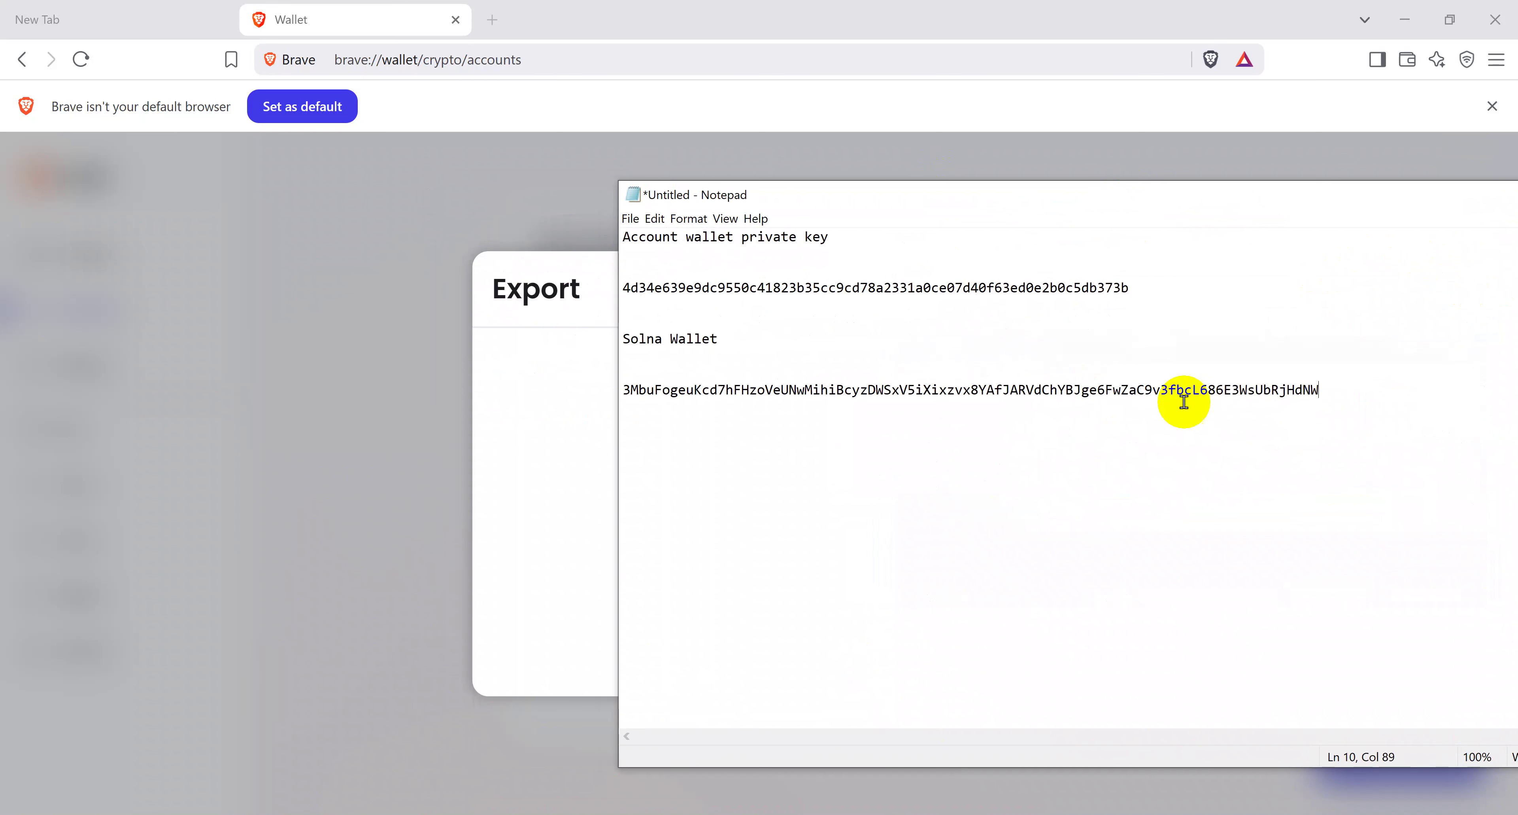
pyautogui.click(1330, 380)
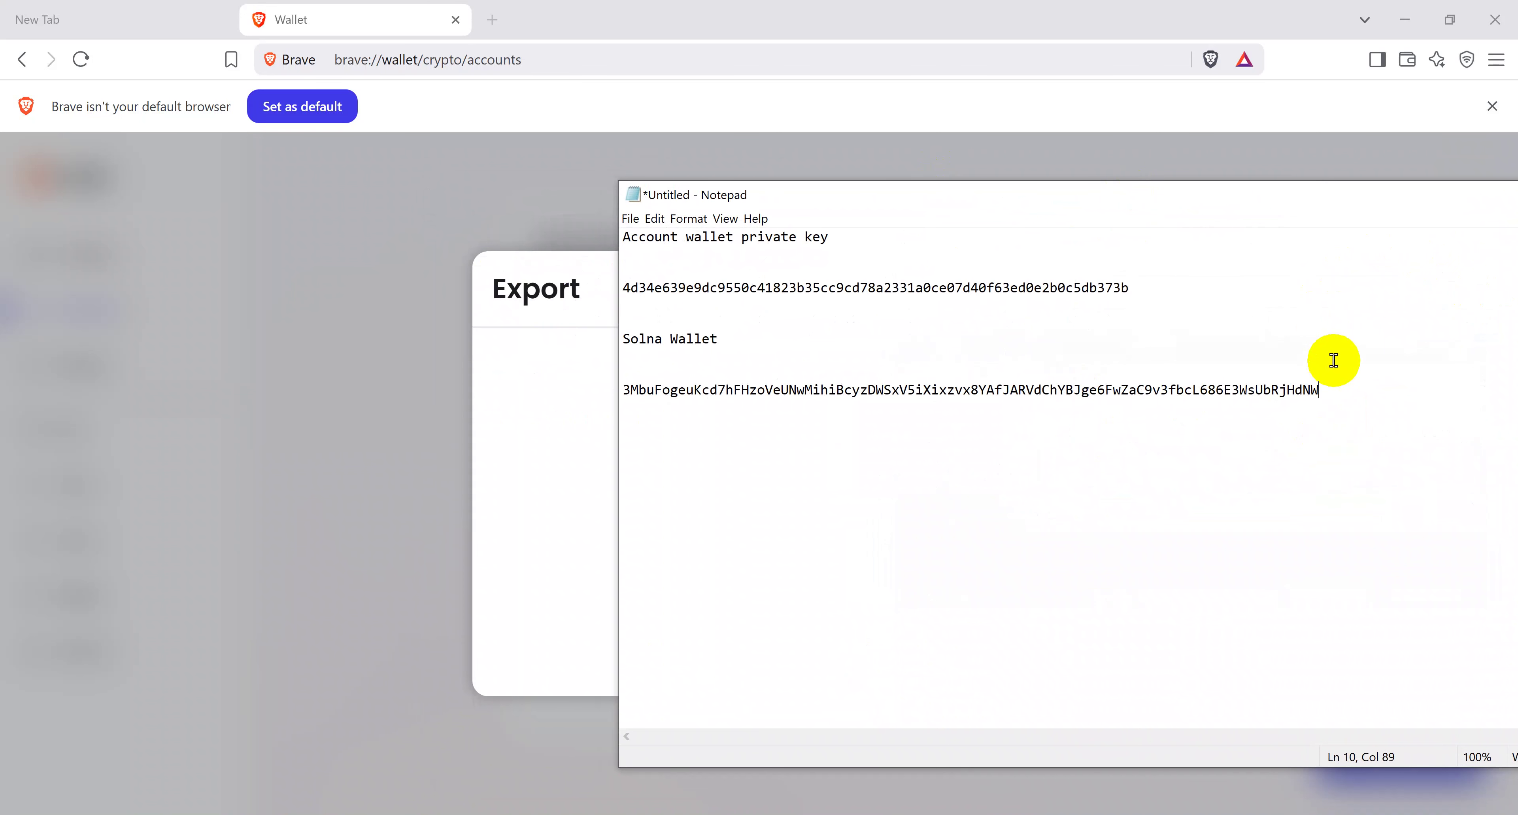
pyautogui.click(592, 422)
pyautogui.click(833, 659)
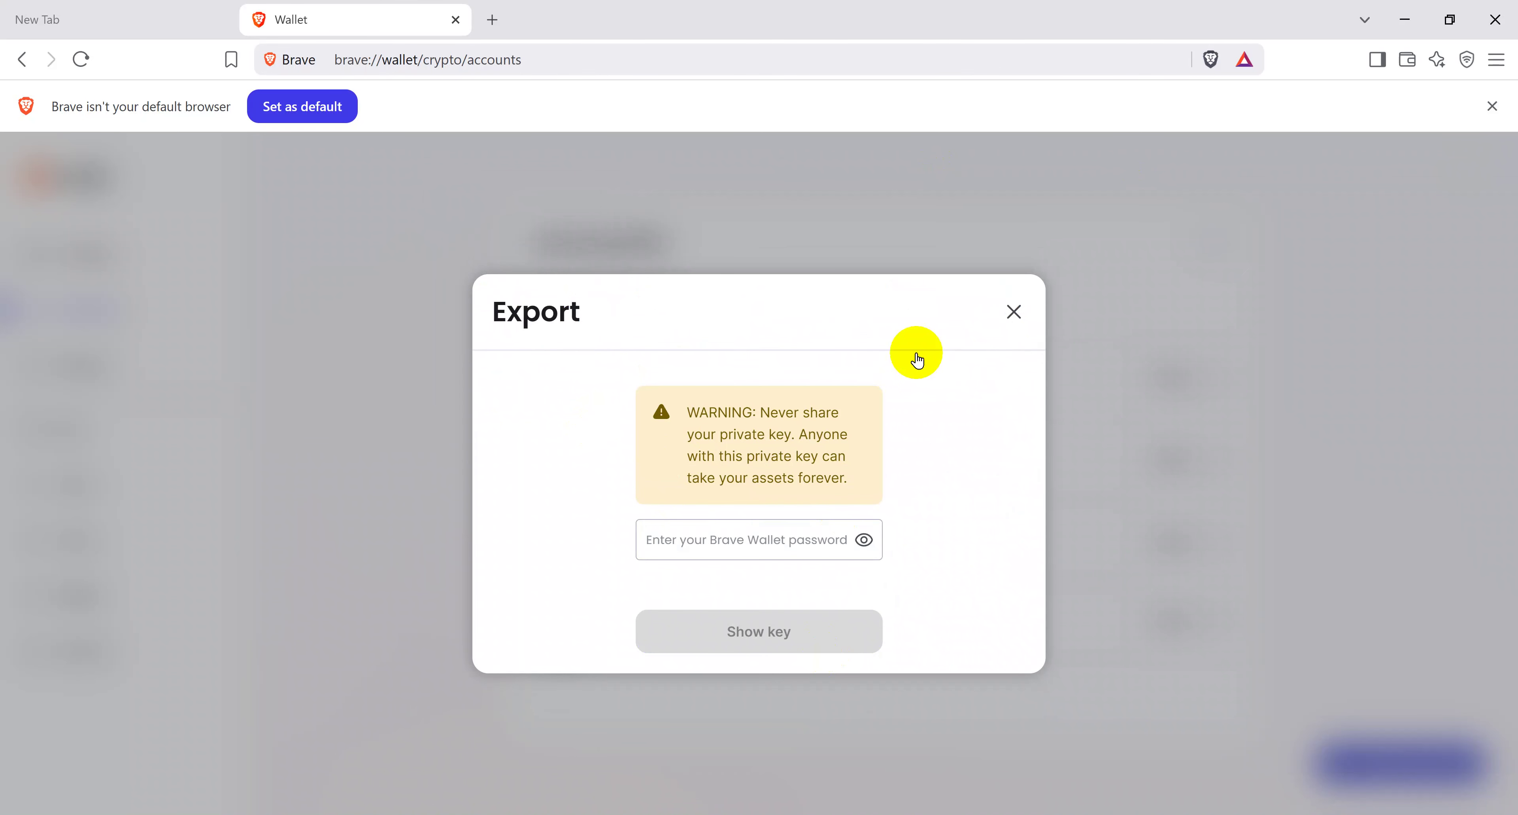
# Step: Close the Export dialog, glance over both keys in Notepad, and return to Brave
pyautogui.click(1014, 311)
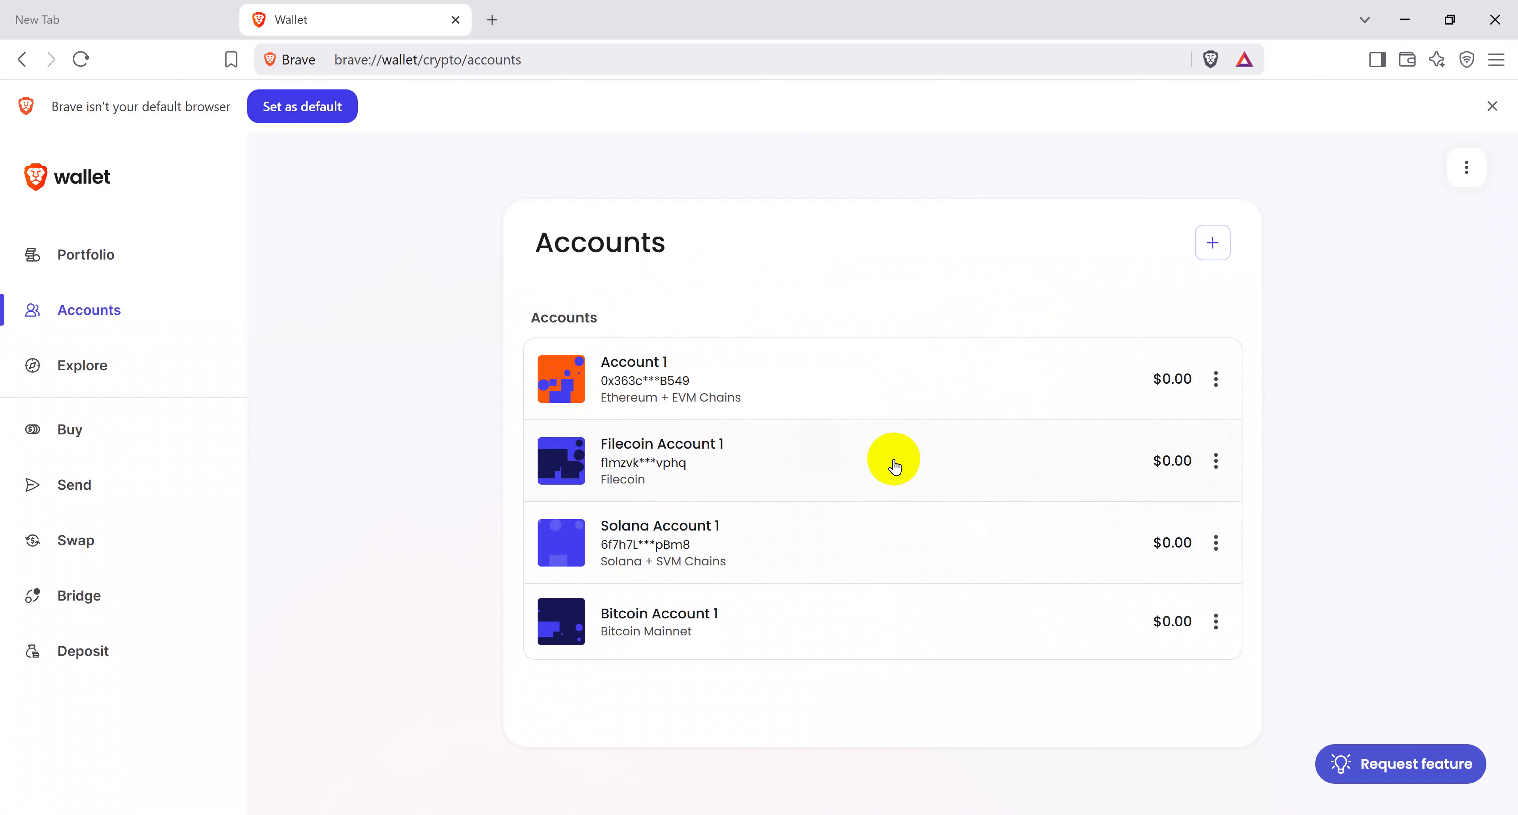
pyautogui.click(671, 813)
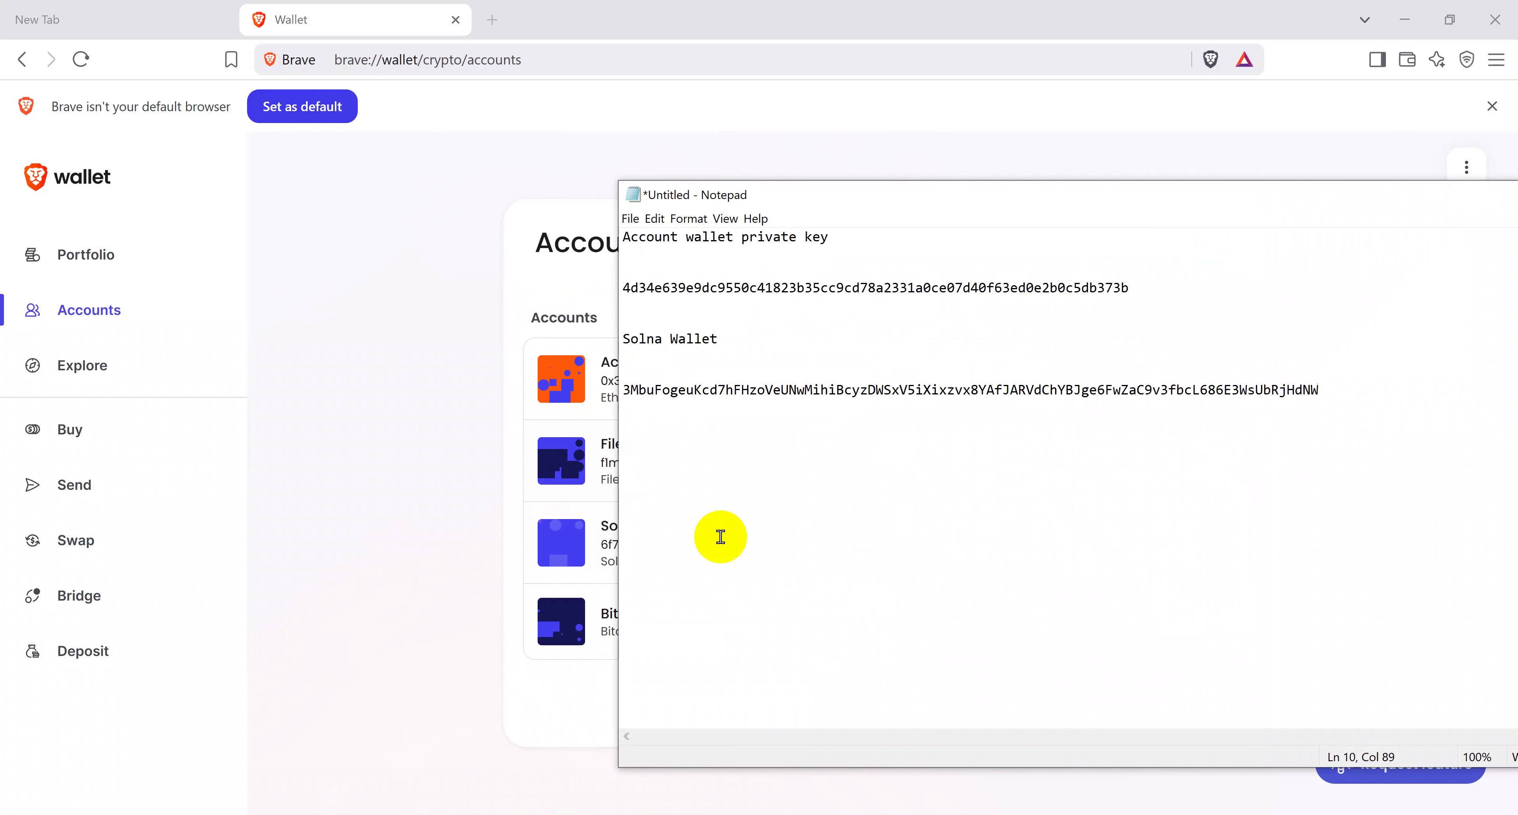
pyautogui.moveTo(782, 287); pyautogui.dragTo(808, 275)
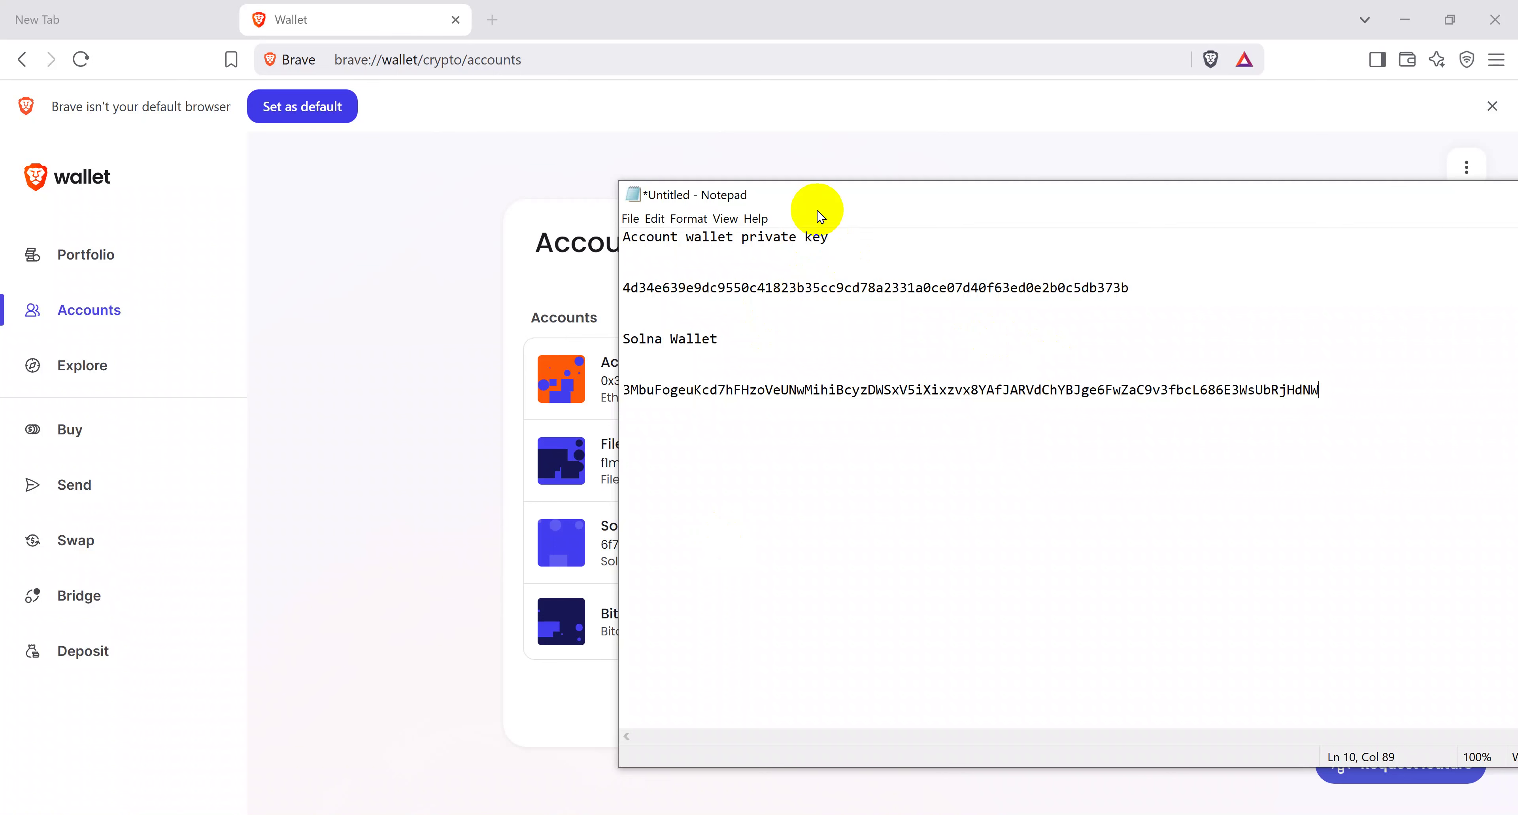
pyautogui.click(428, 164)
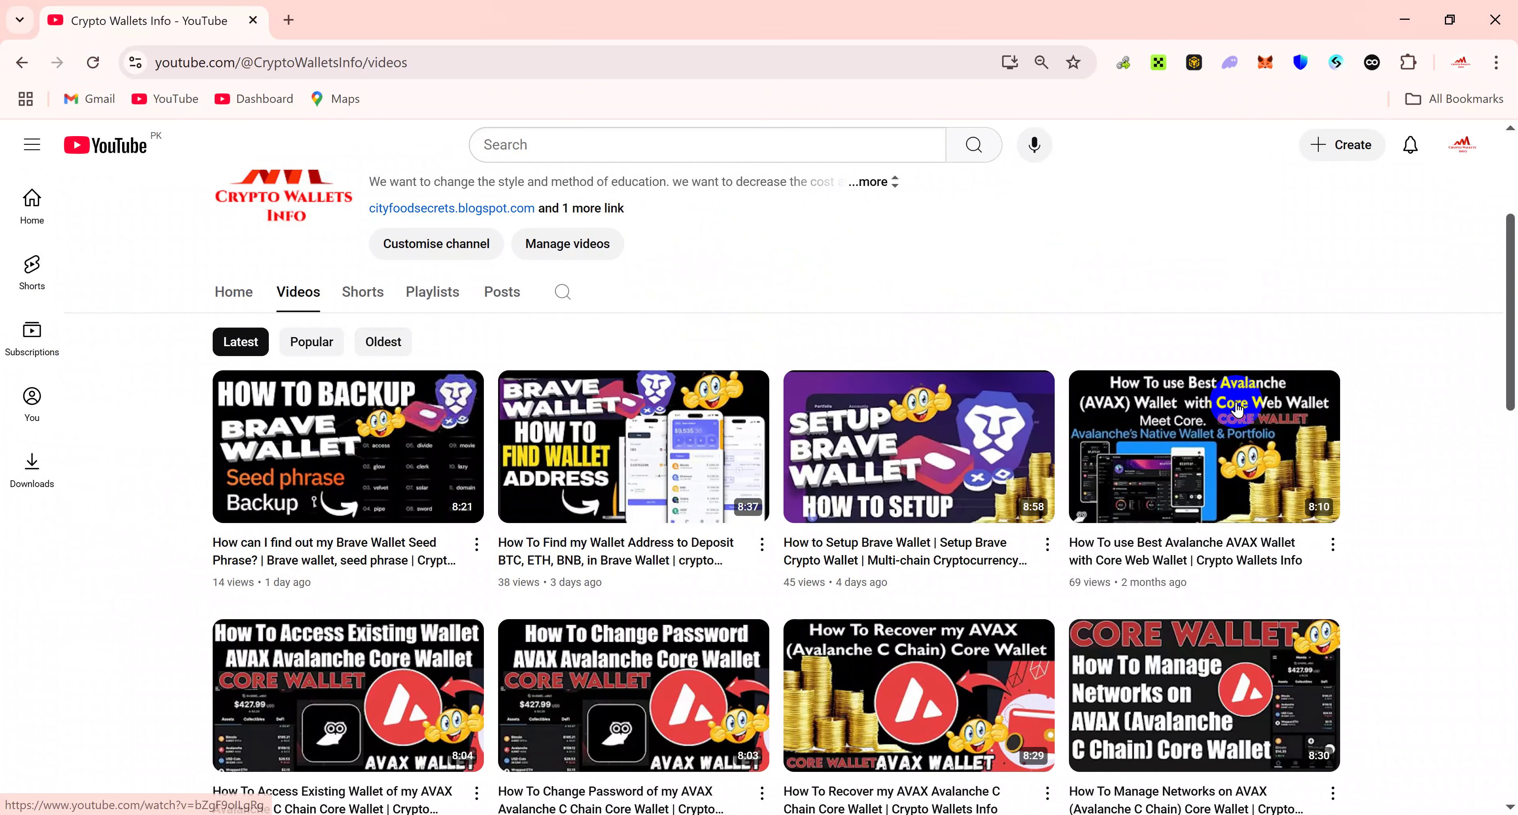
# Step: Return to the top of the Crypto Wallets Info Videos page and highlight the channel name
pyautogui.moveTo(1495, 288); pyautogui.dragTo(1493, 92)
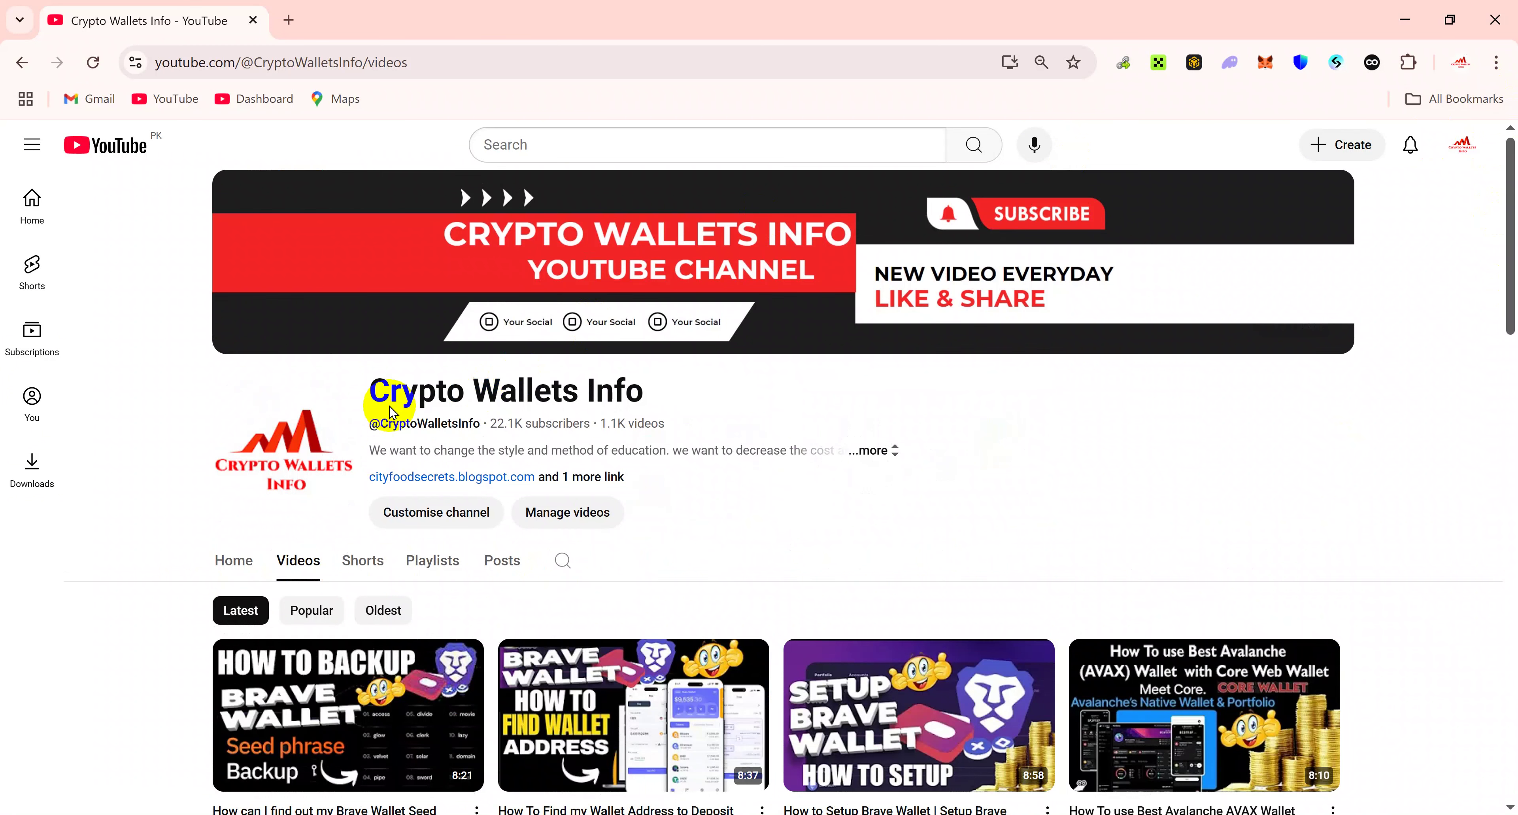
pyautogui.moveTo(377, 385); pyautogui.dragTo(512, 404)
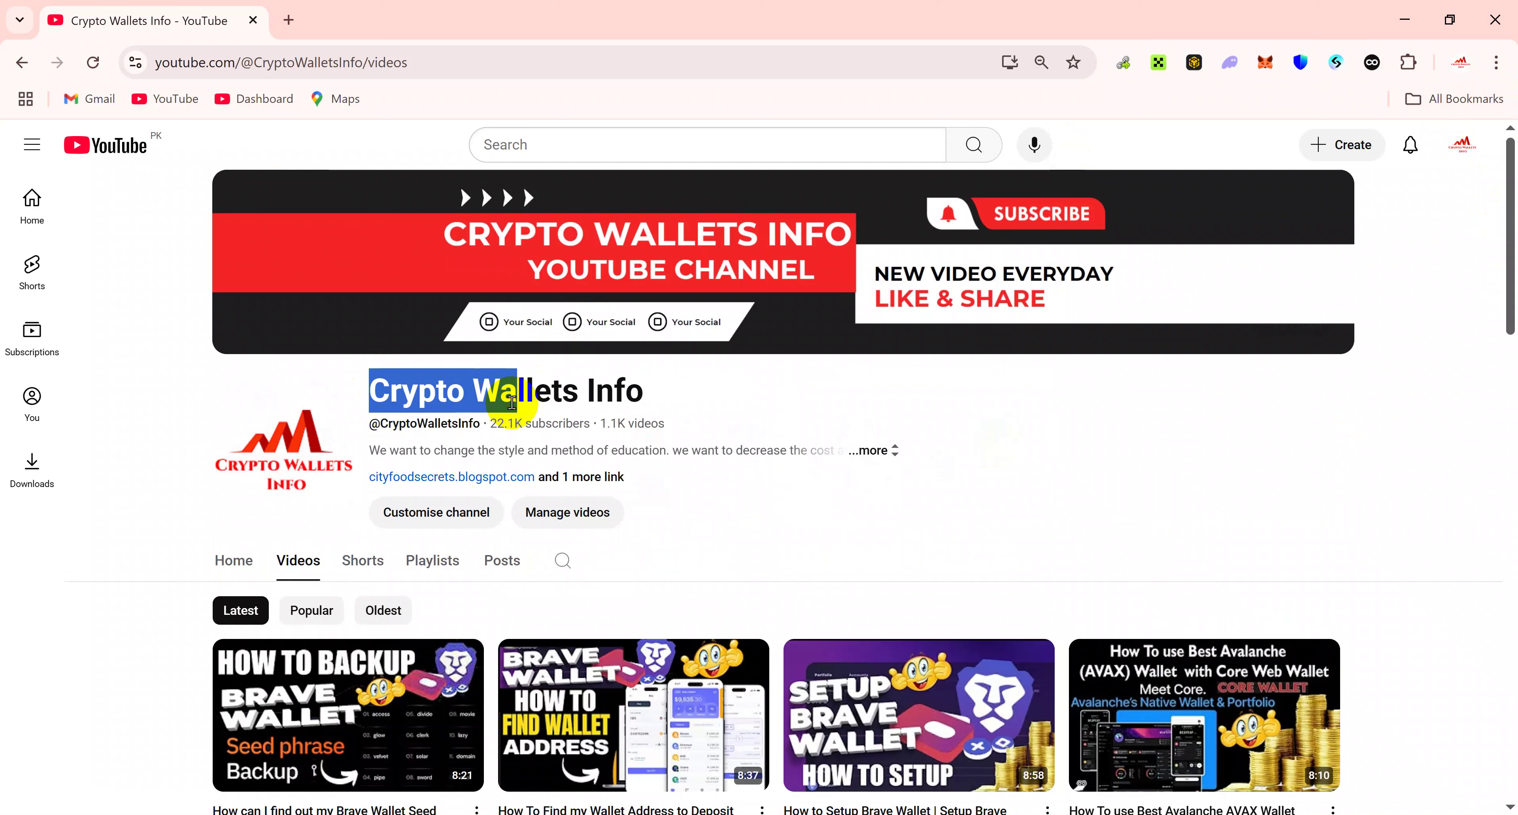